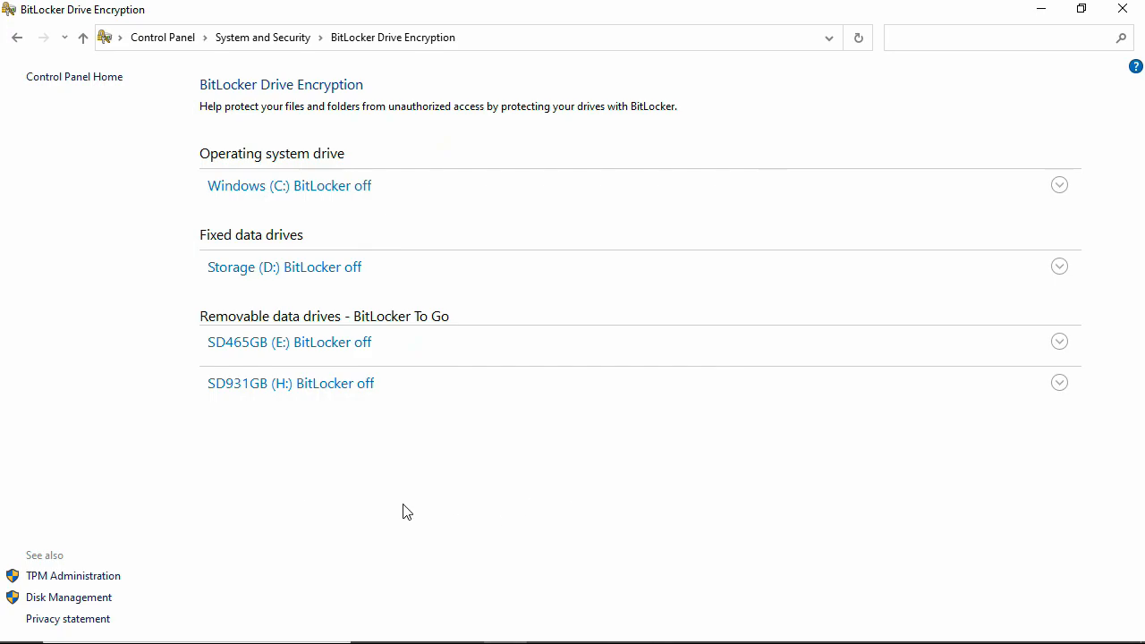
- Open the About page of the System settings and check the Windows edition
left_click(20, 625)
left_click(24, 559)
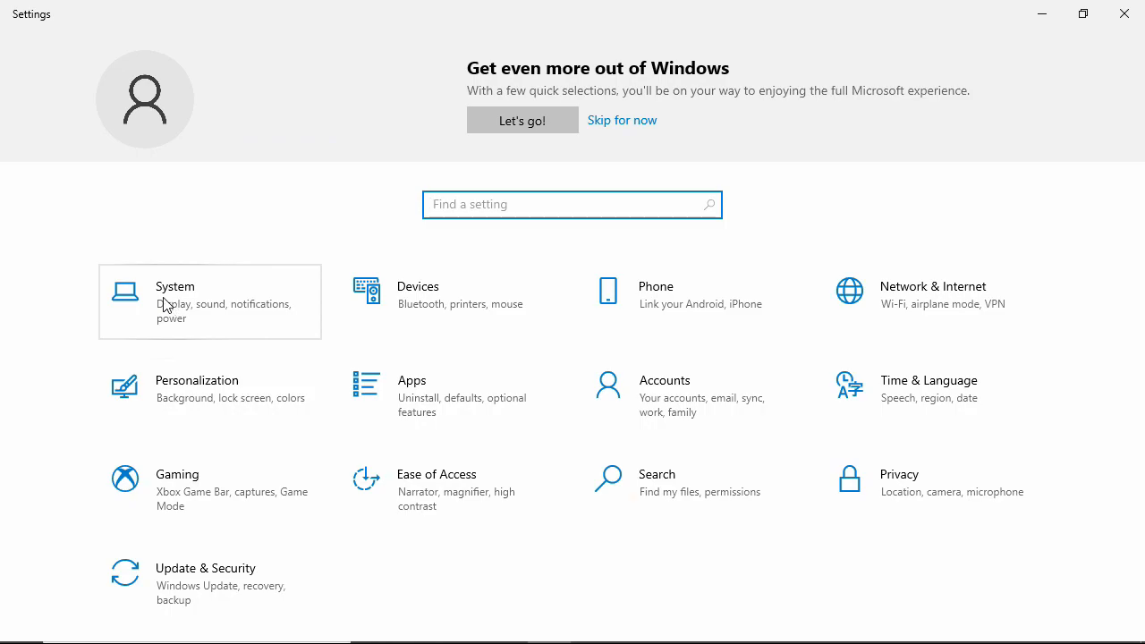
left_click(165, 305)
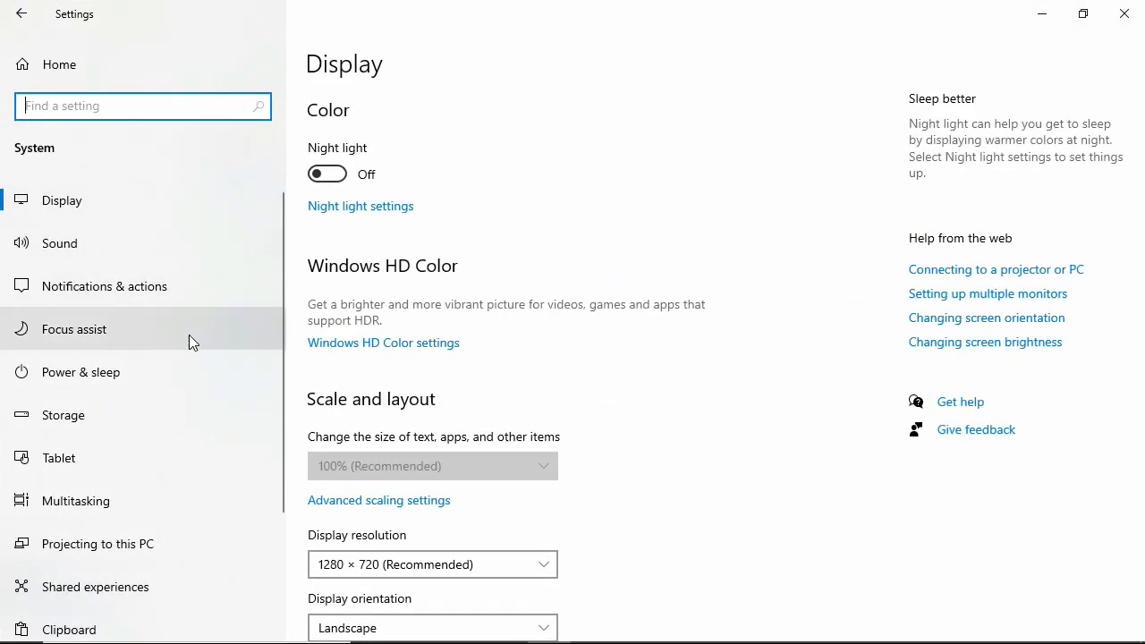
scroll(121, 410, "down", 2)
scroll(116, 429, "down", 2)
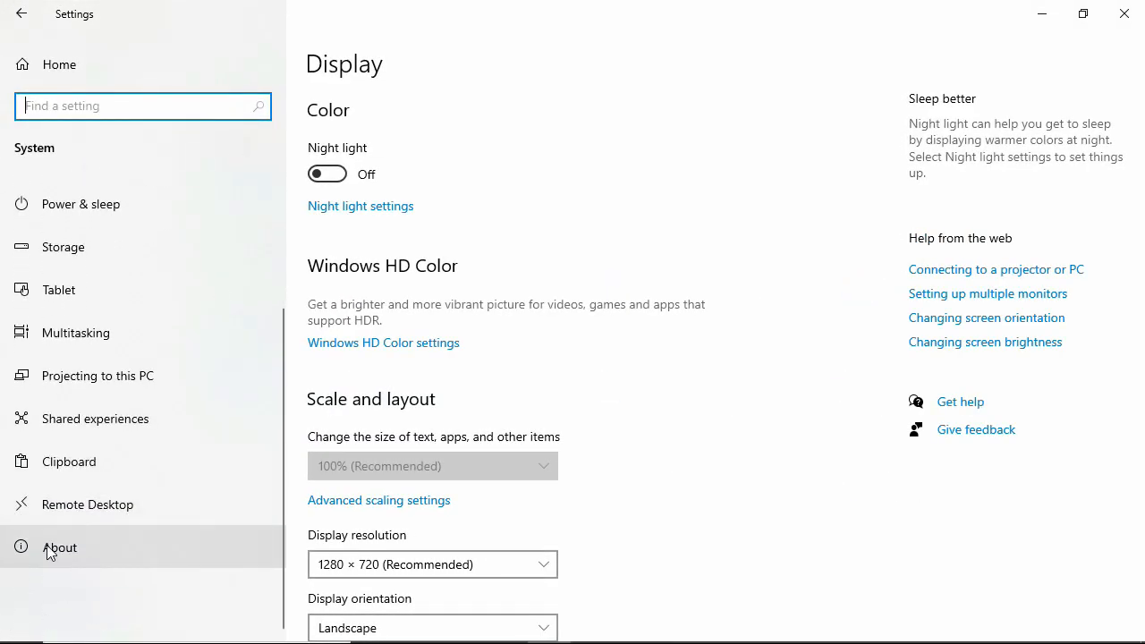
left_click(49, 549)
left_click_drag(511, 542, 410, 548)
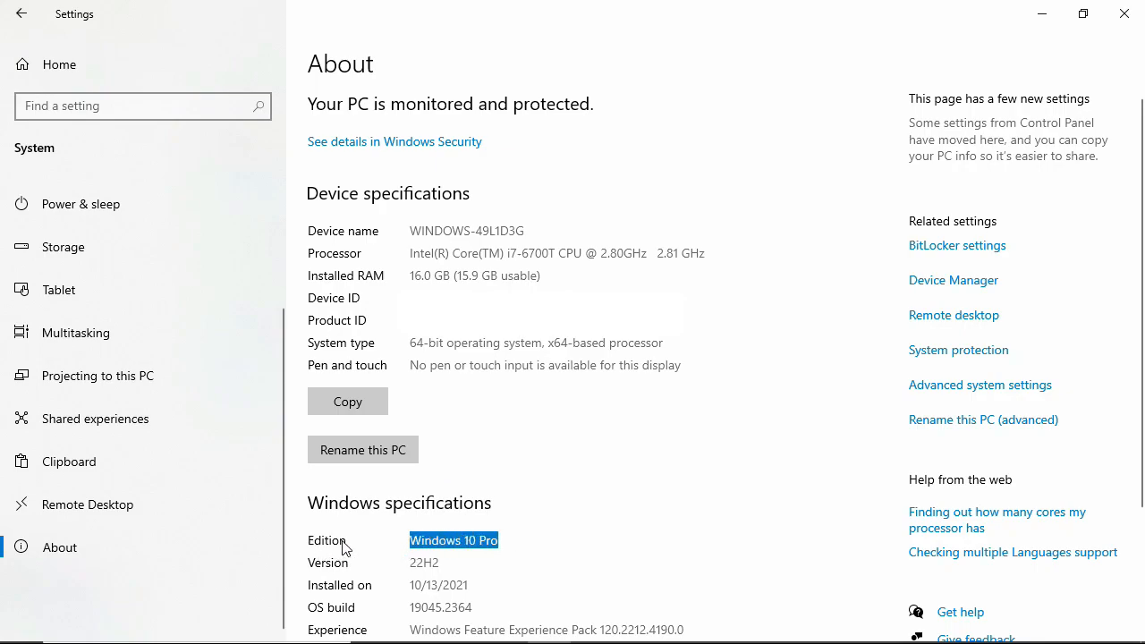
left_click(411, 540)
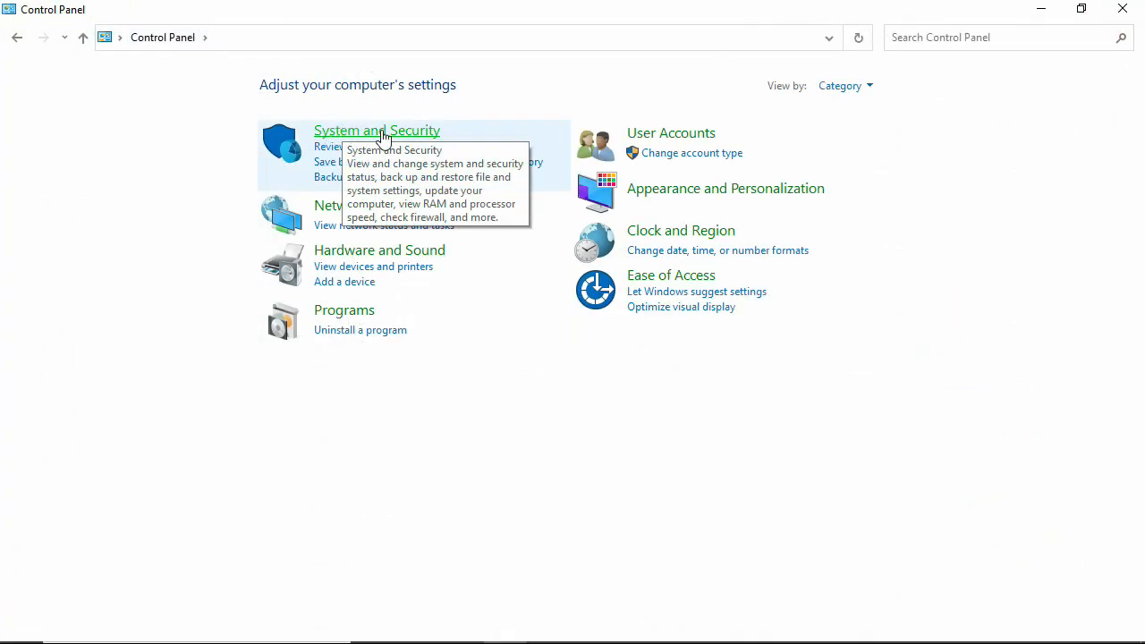
- Open BitLocker Drive Encryption under System and Security and expand the options for the removable drive SD465GB (E:)
left_click(401, 138)
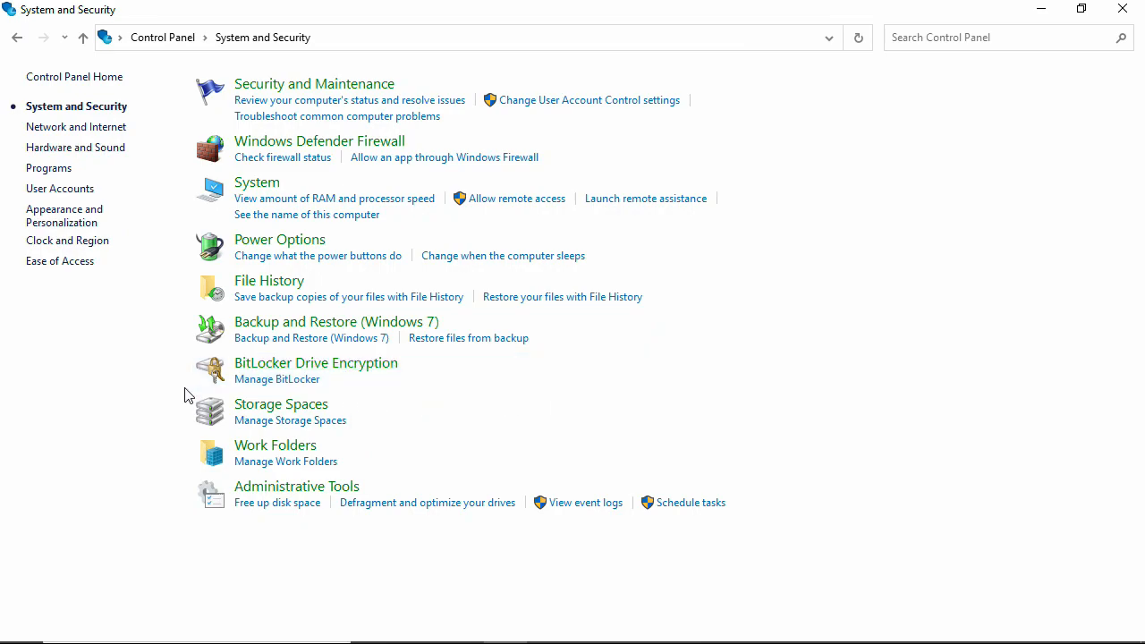
left_click(257, 364)
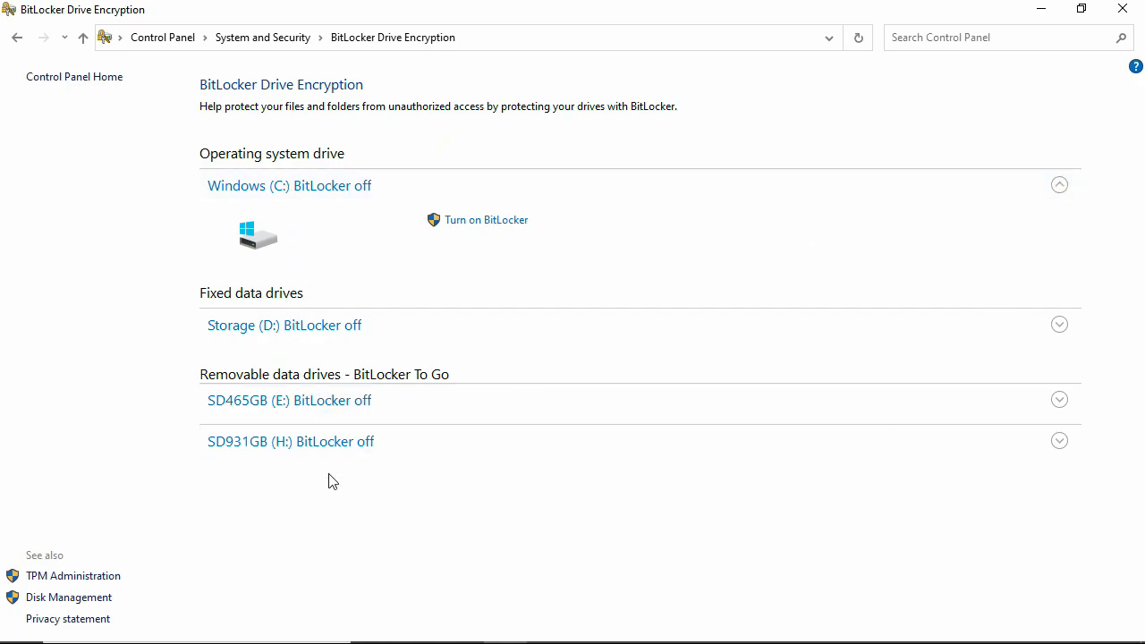
left_click(1059, 185)
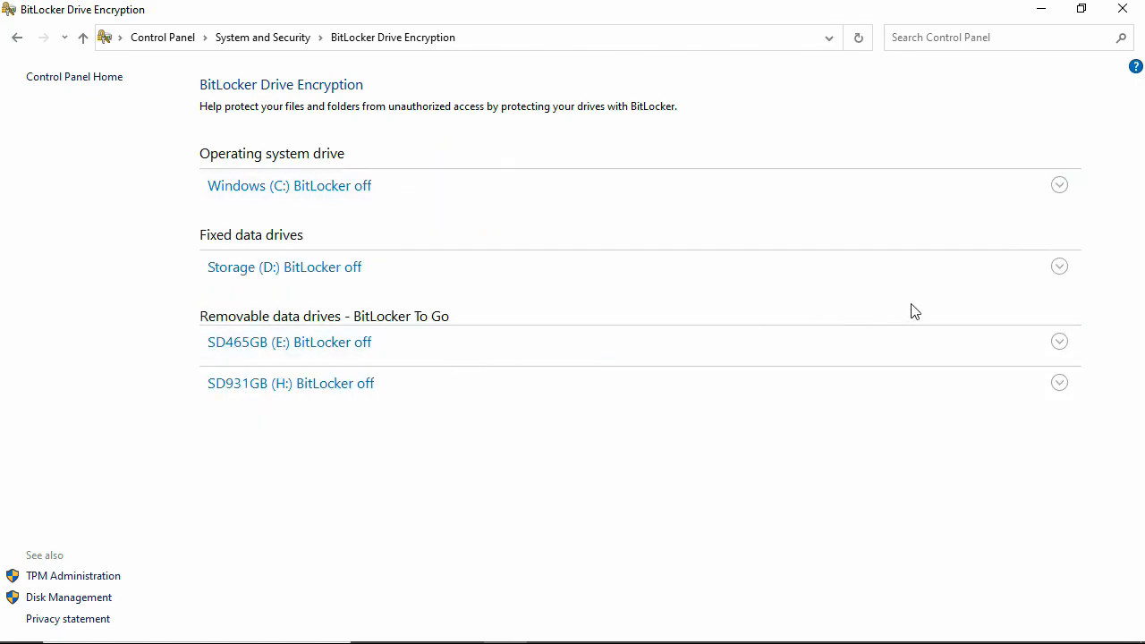
left_click(1059, 266)
left_click(1059, 266)
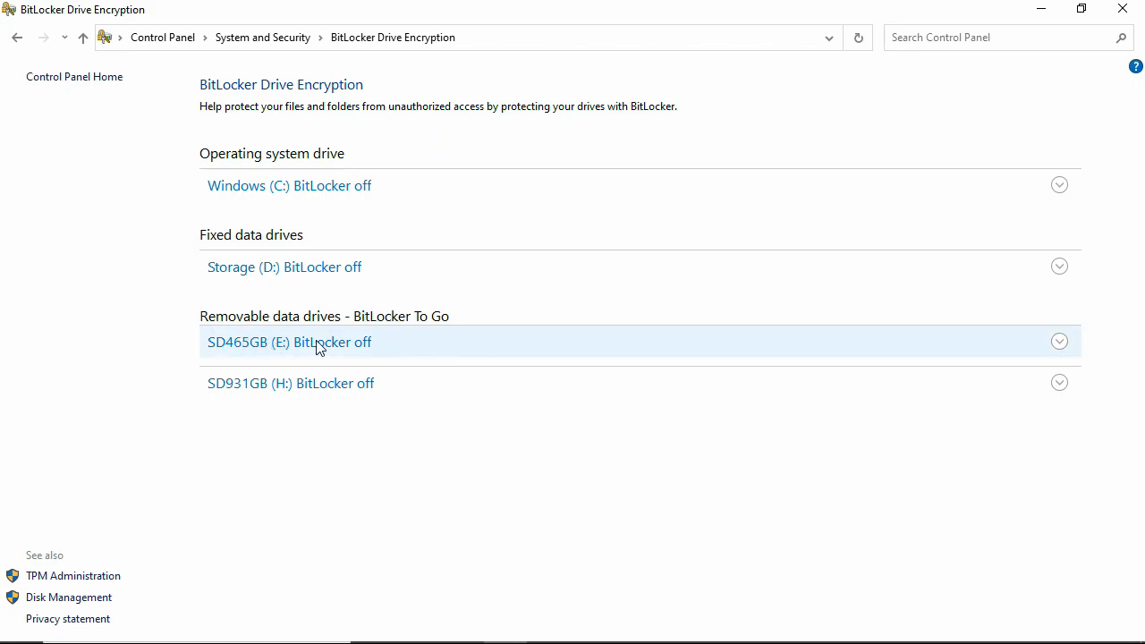
left_click(1061, 344)
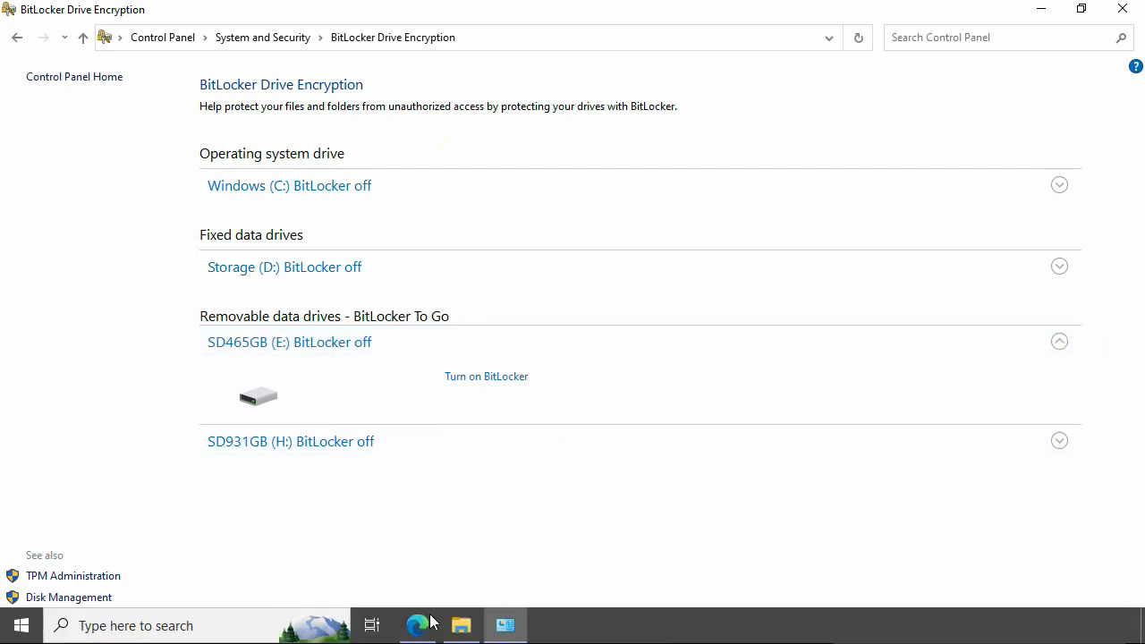
- Switch to File Explorer, check the contents of drive SD465GB (E:), and return to BitLocker Drive Encryption
left_click(463, 623)
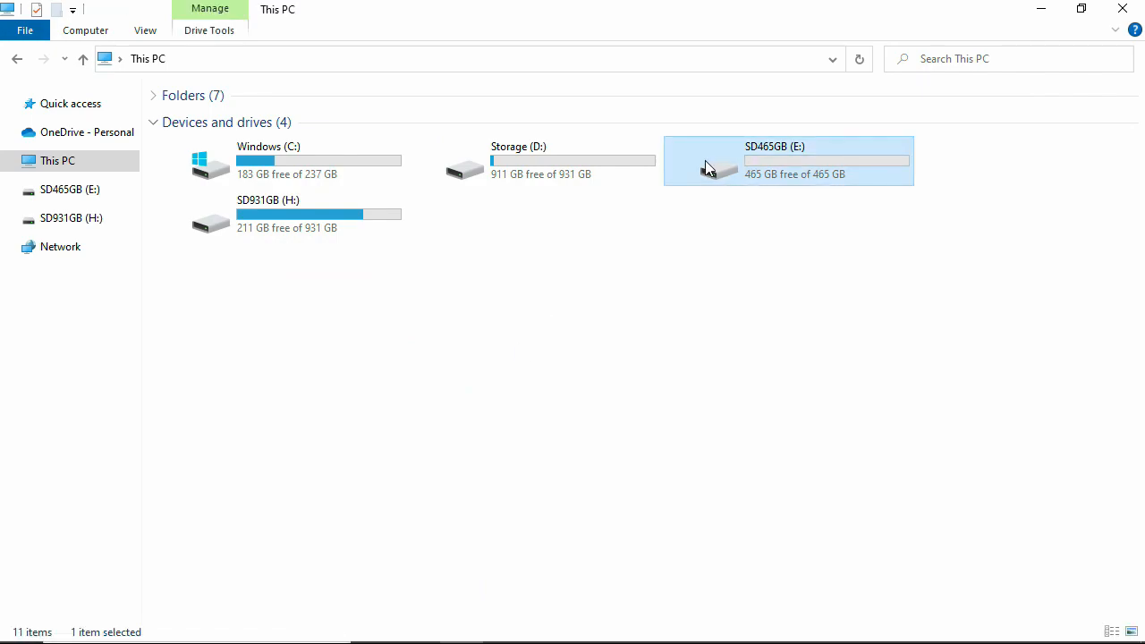
double_click(779, 165)
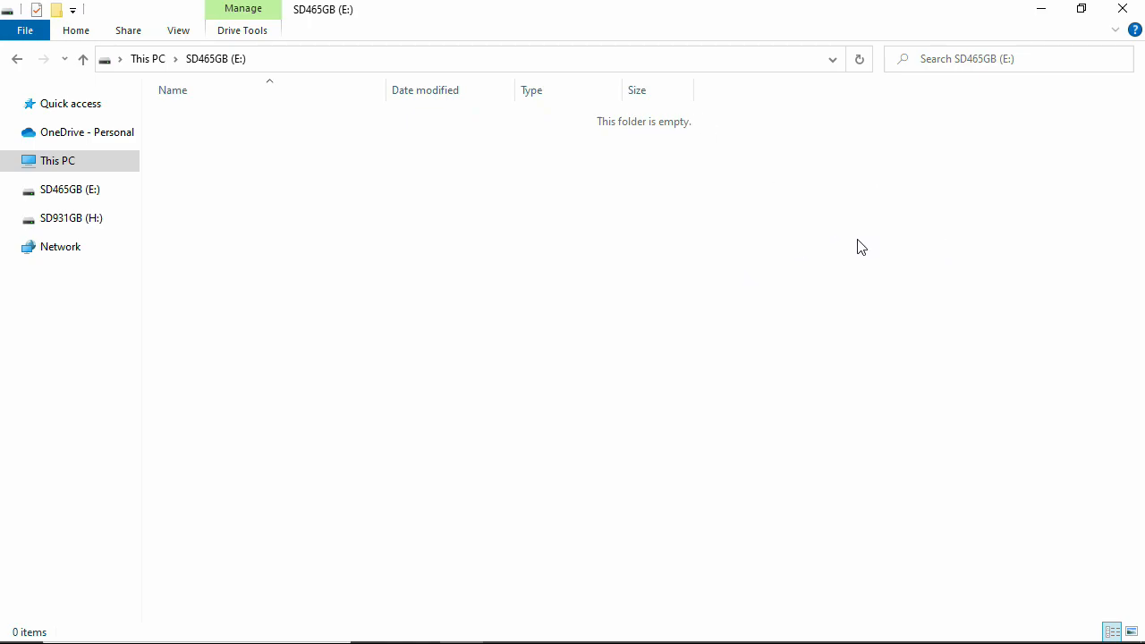
left_click(1030, 20)
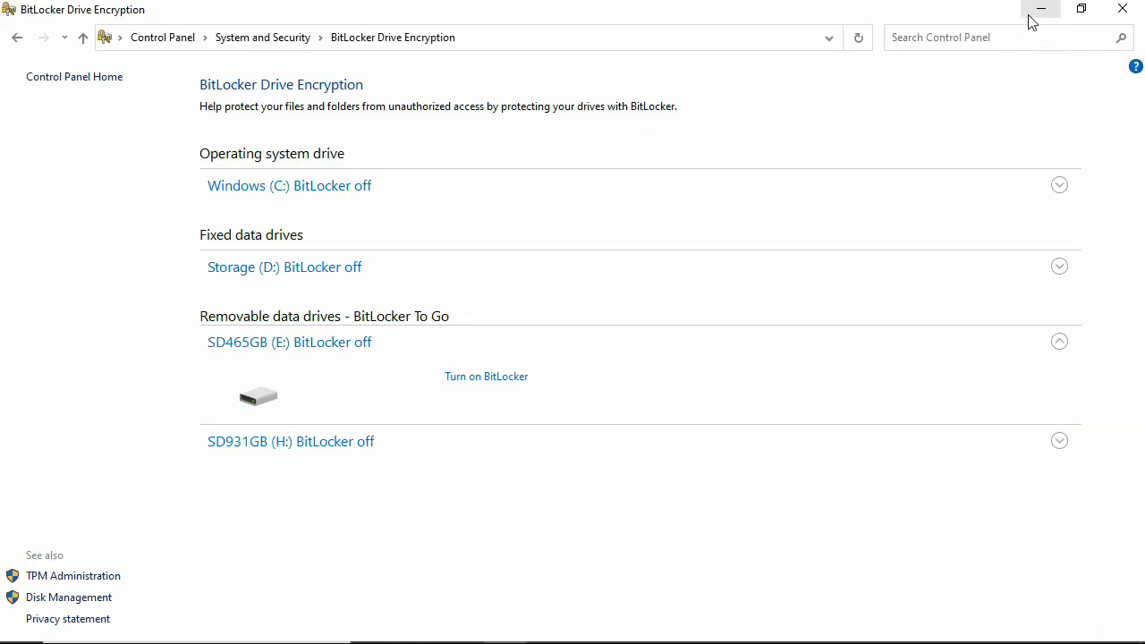
- Turn on BitLocker for drive SD465GB (E:), choose password unlocking, and enter and confirm the drive password
left_click(487, 377)
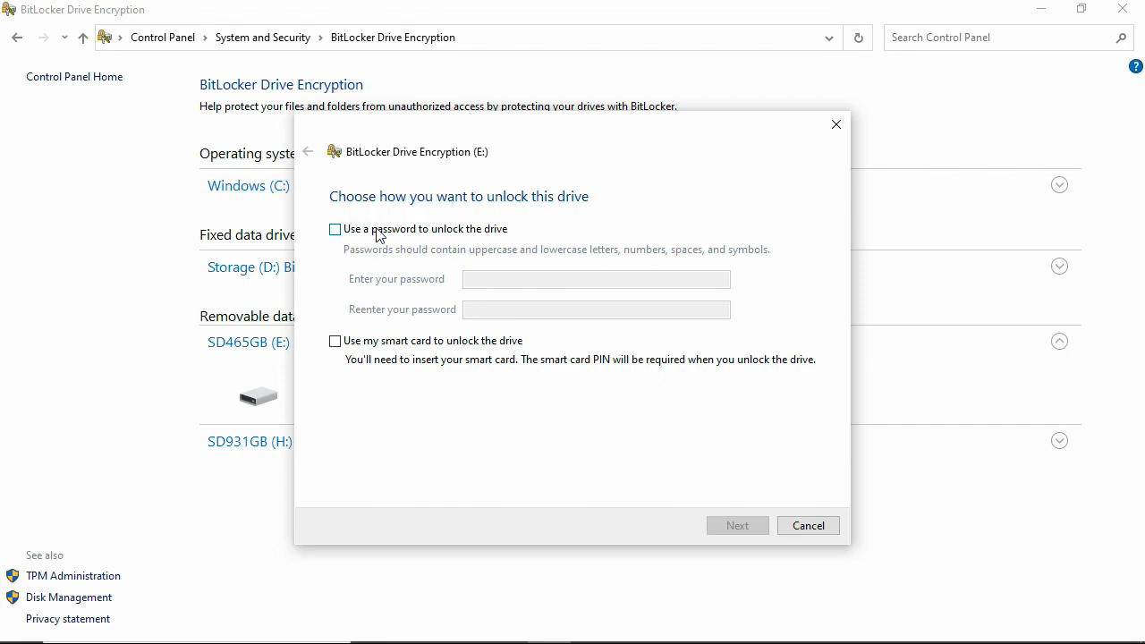
left_click(335, 230)
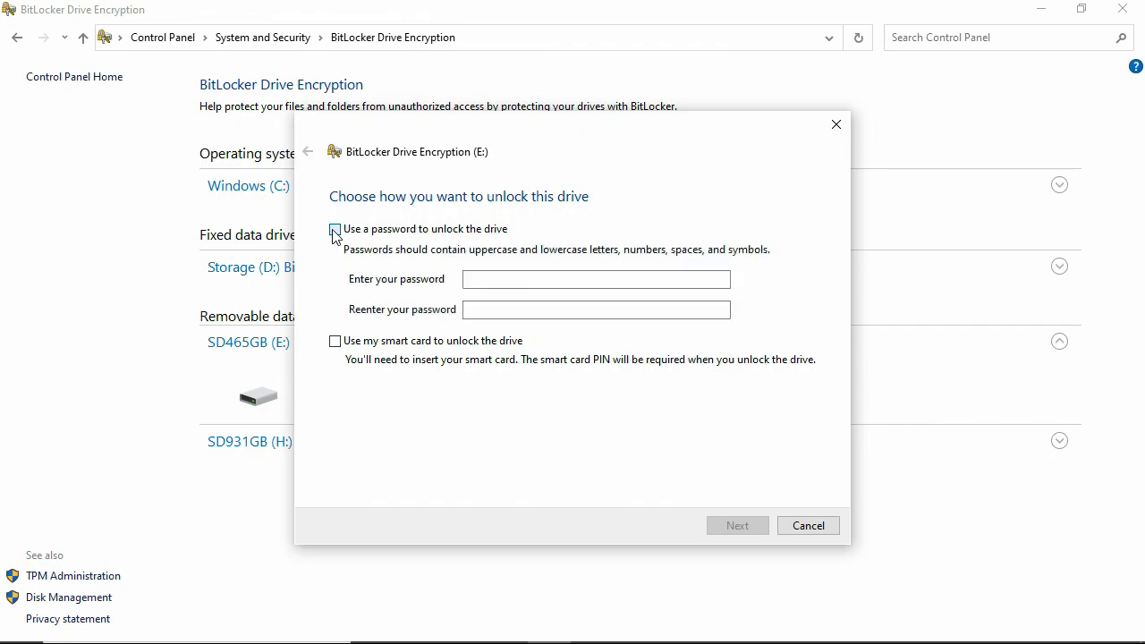
left_click(479, 280)
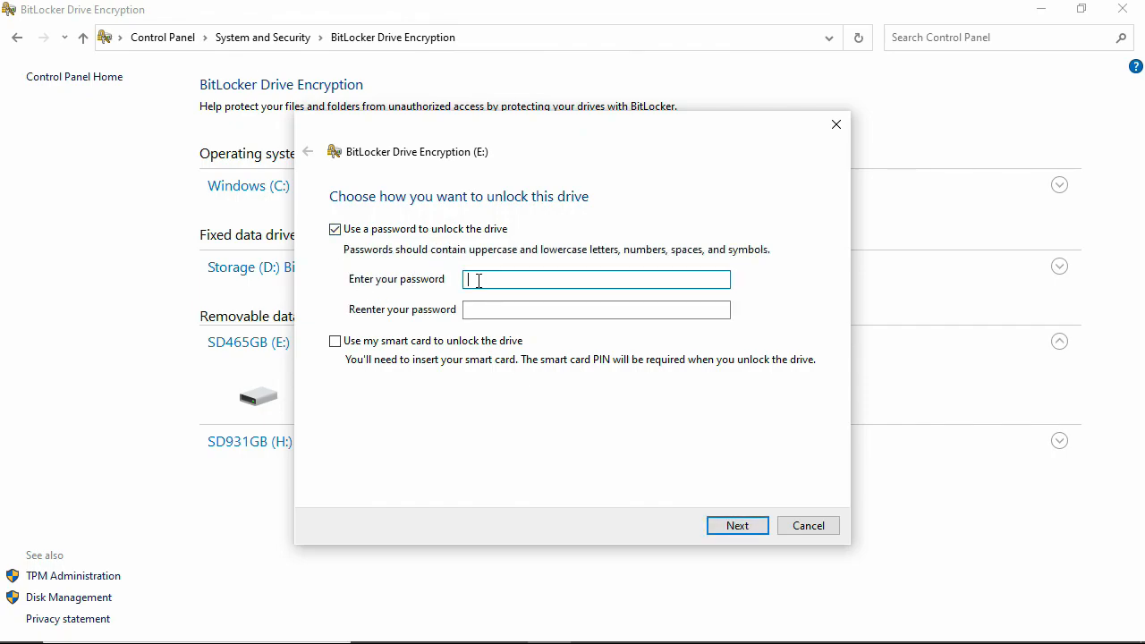
type("**********")
key("Tab")
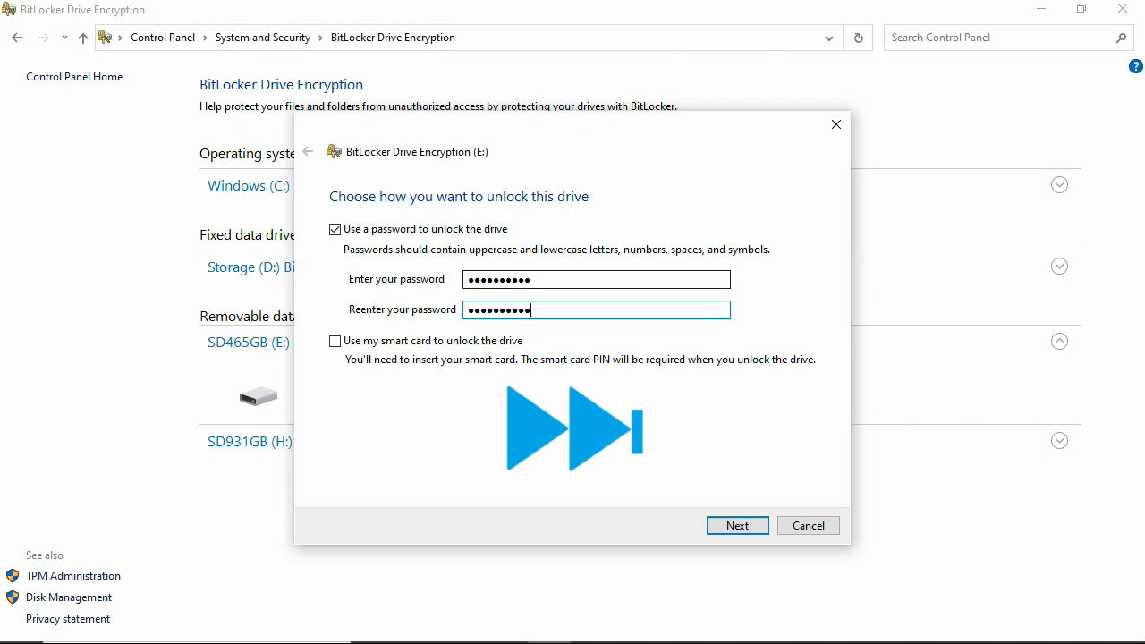
left_click(558, 280)
key("Tab")
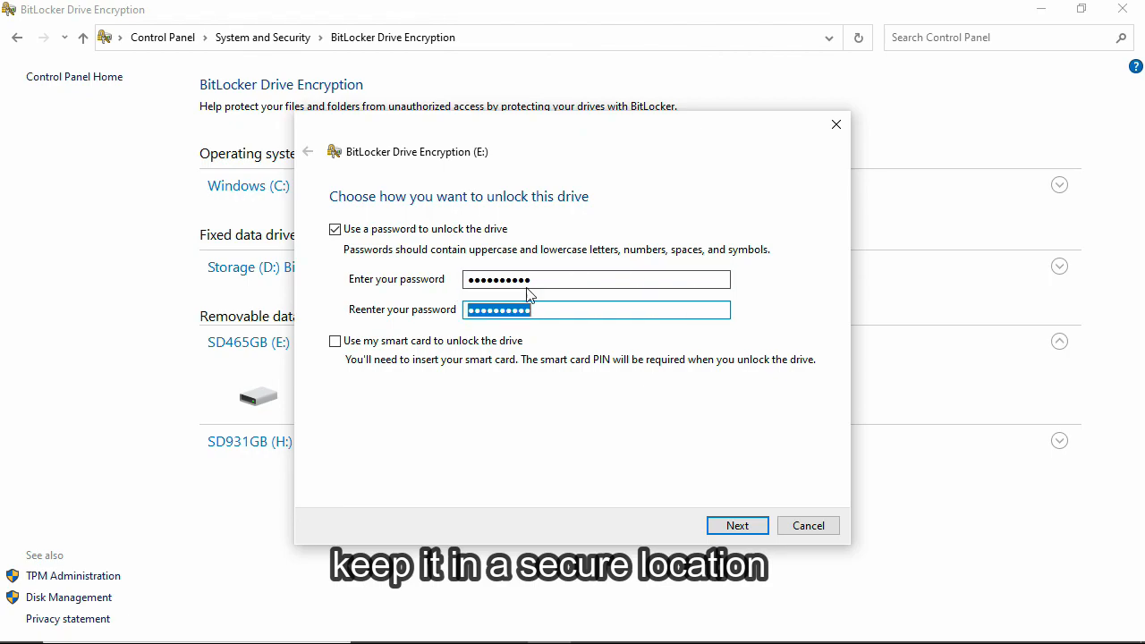
left_click(754, 528)
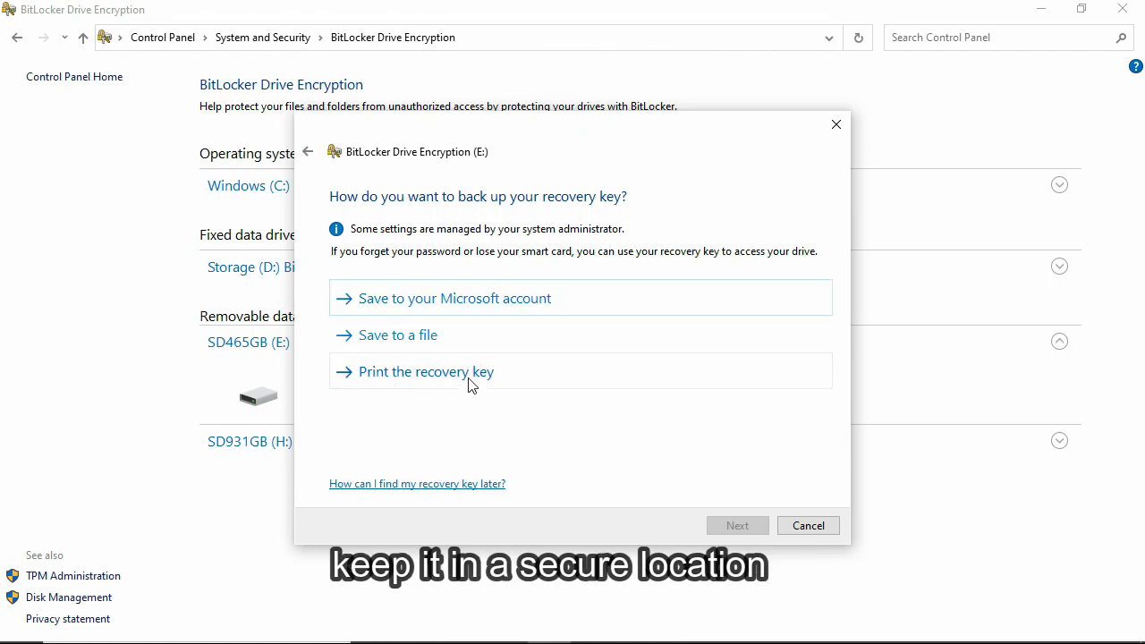
- Try to save the recovery key as a file in the root of Storage (D:)
left_click(393, 344)
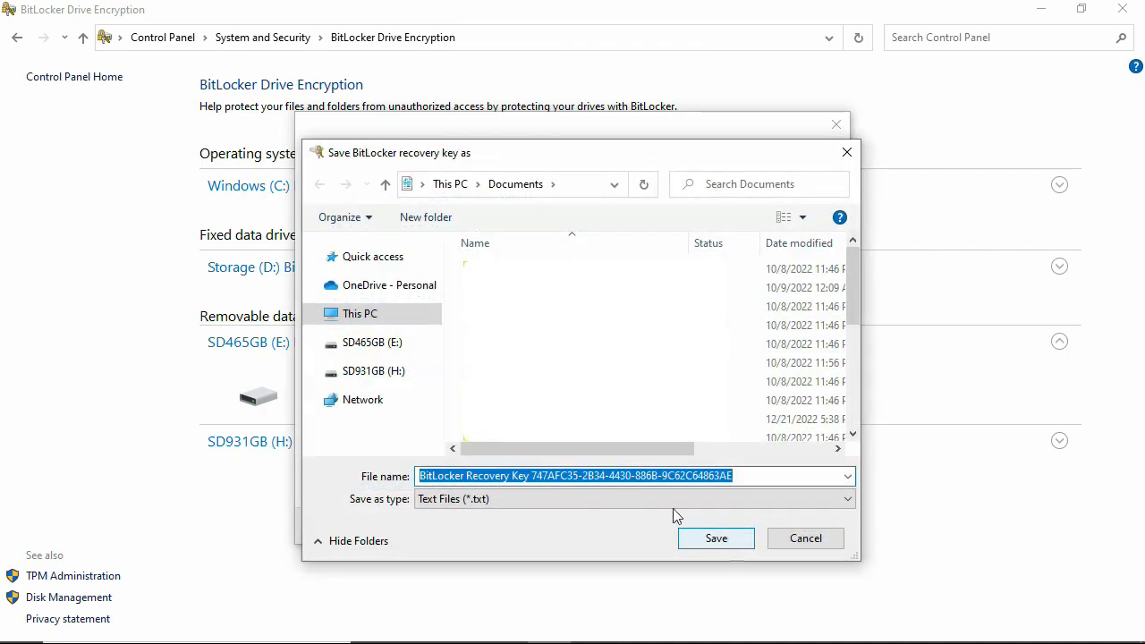
left_click(550, 372)
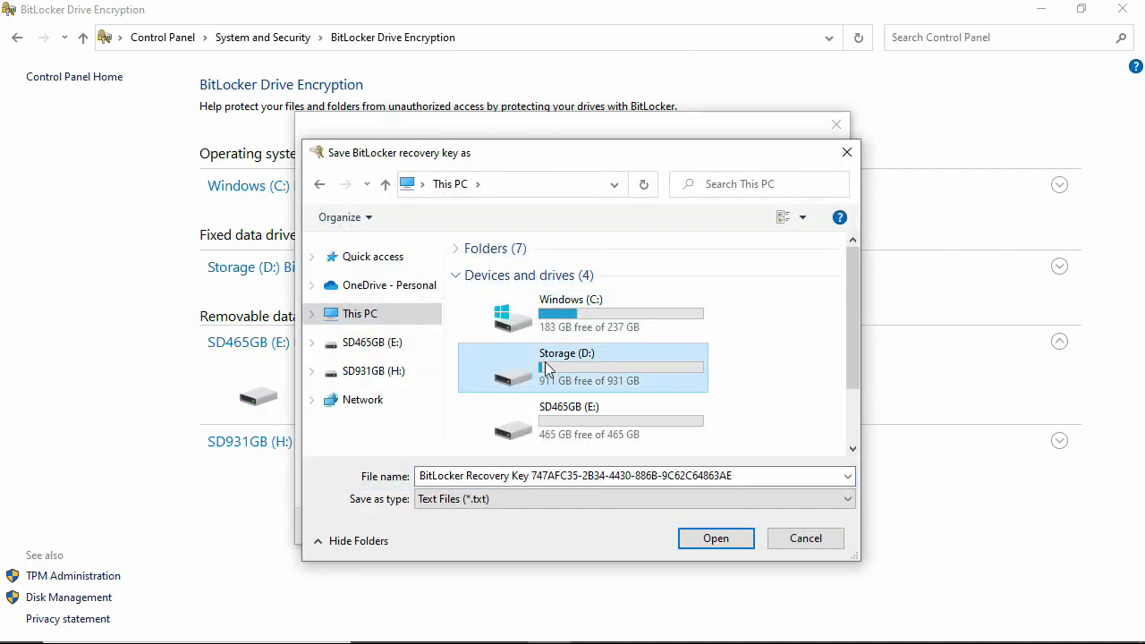
double_click(586, 368)
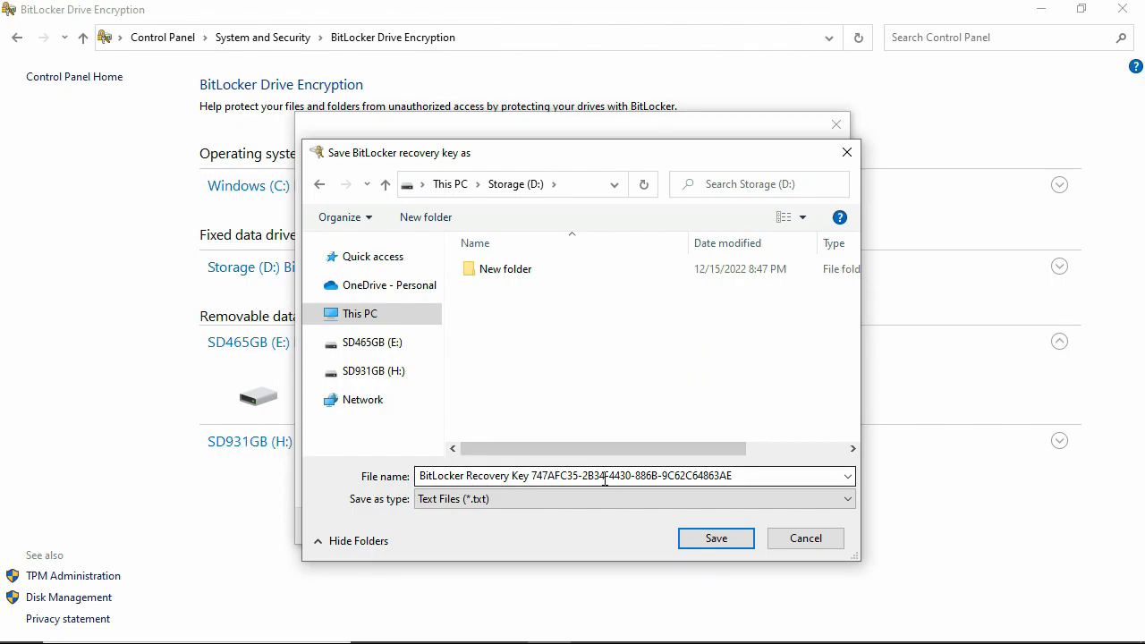
left_click(721, 540)
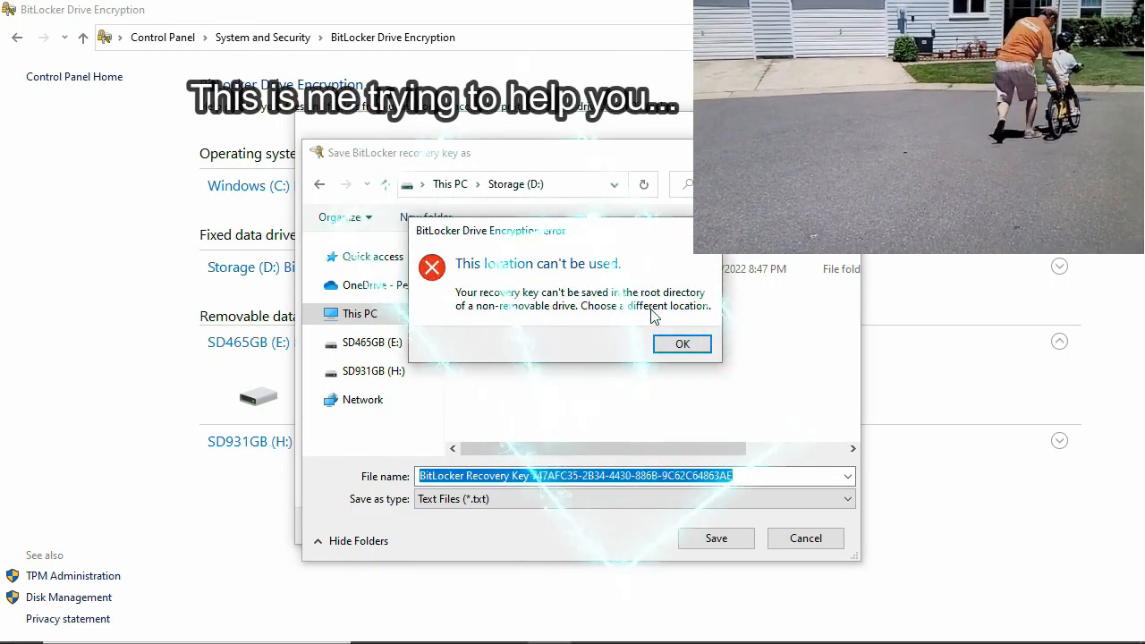
left_click(681, 345)
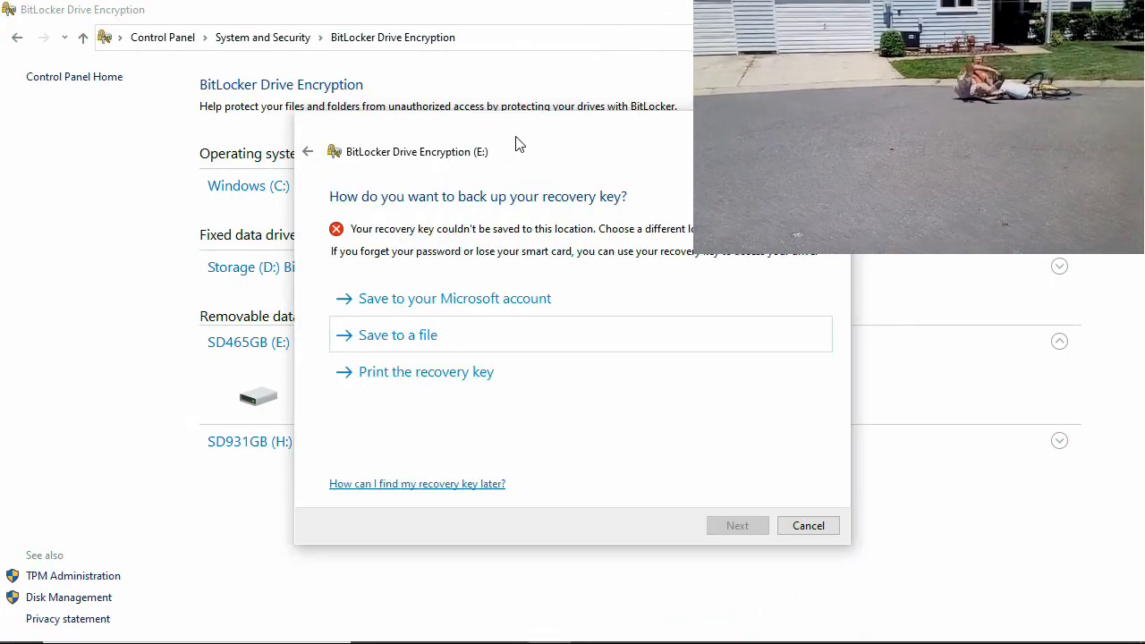
- Retry backing up the recovery key to a file directly on the Storage (D:) drive
left_click(425, 344)
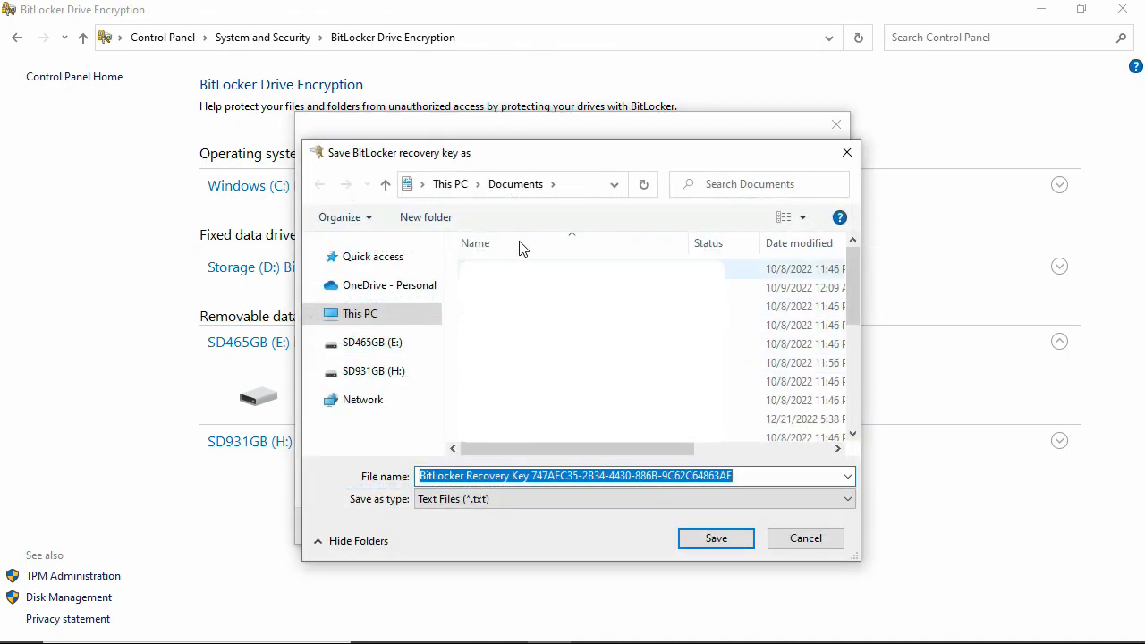
left_click(332, 323)
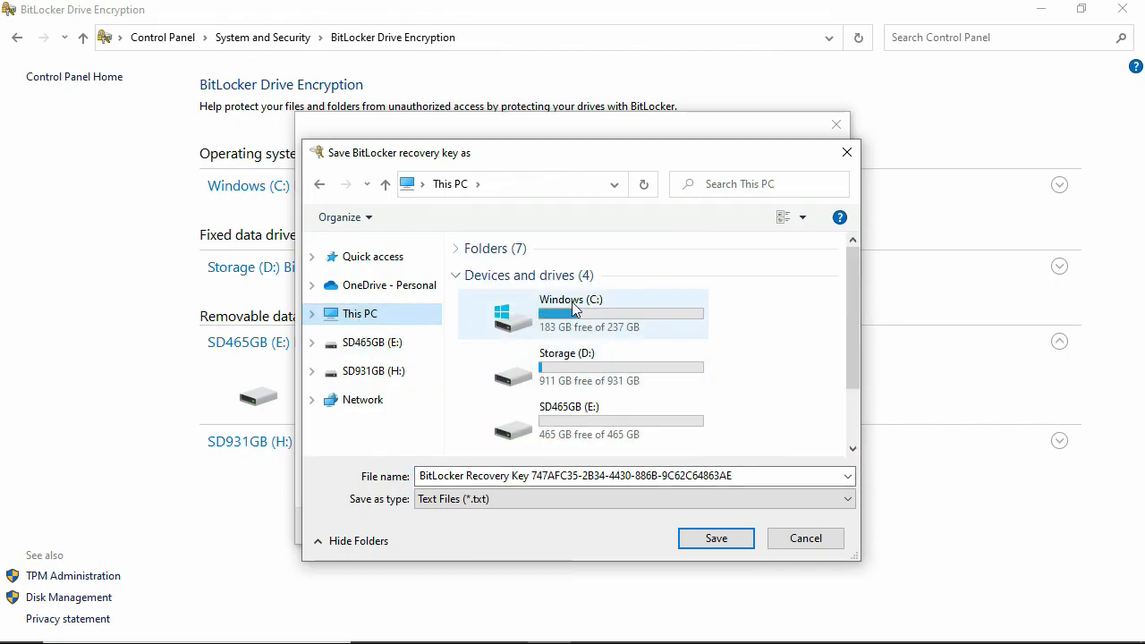
left_click(573, 364)
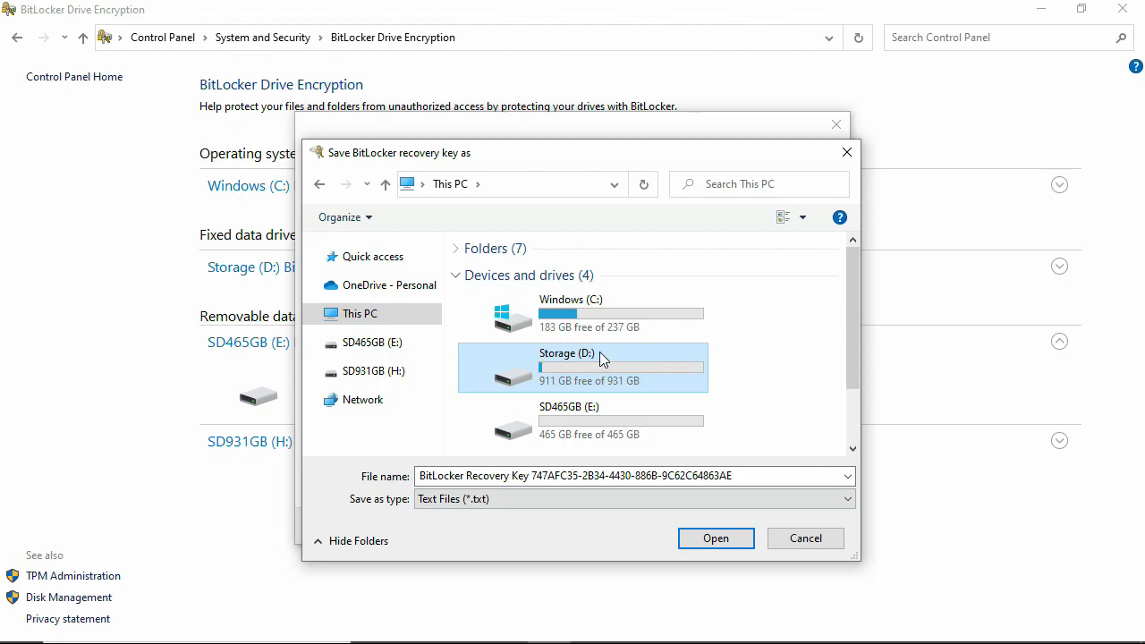
left_click(717, 540)
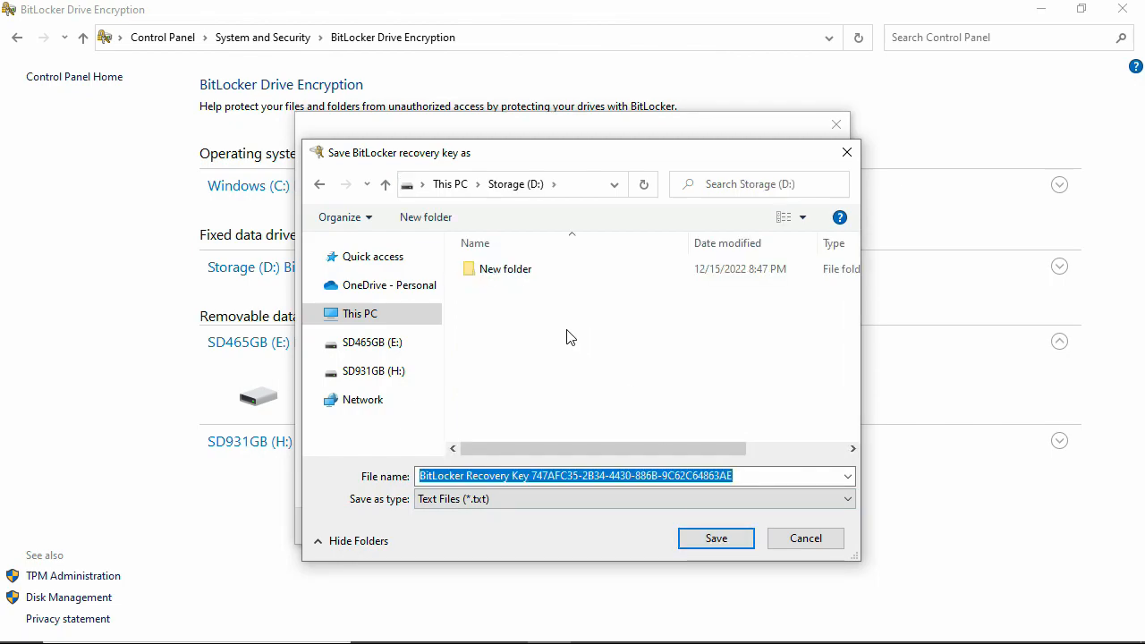
left_click(715, 540)
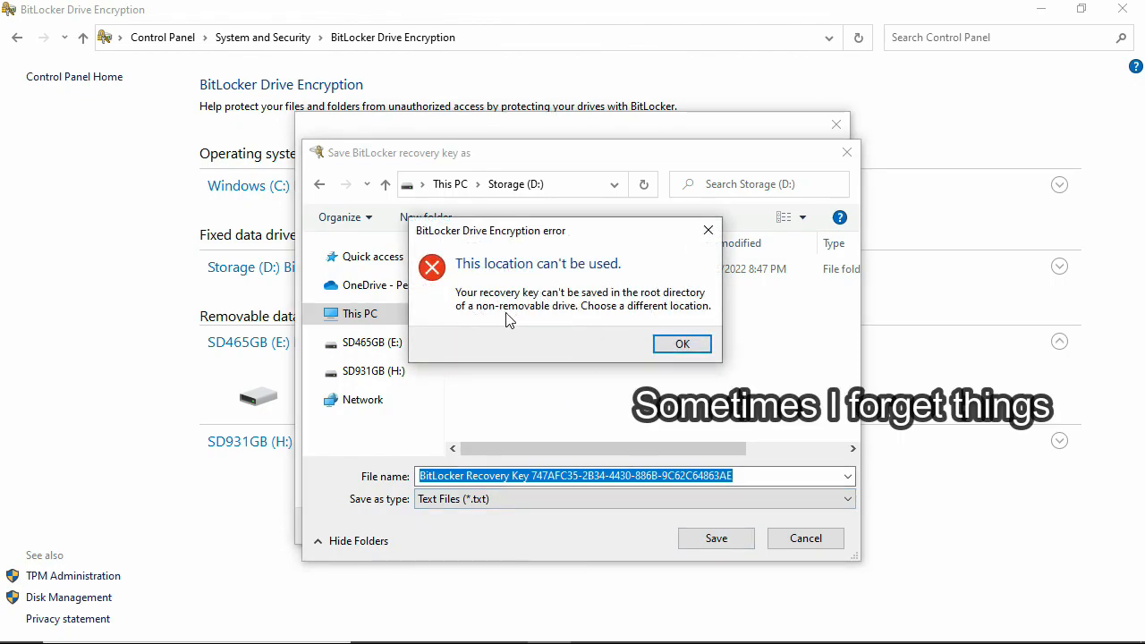
left_click(697, 352)
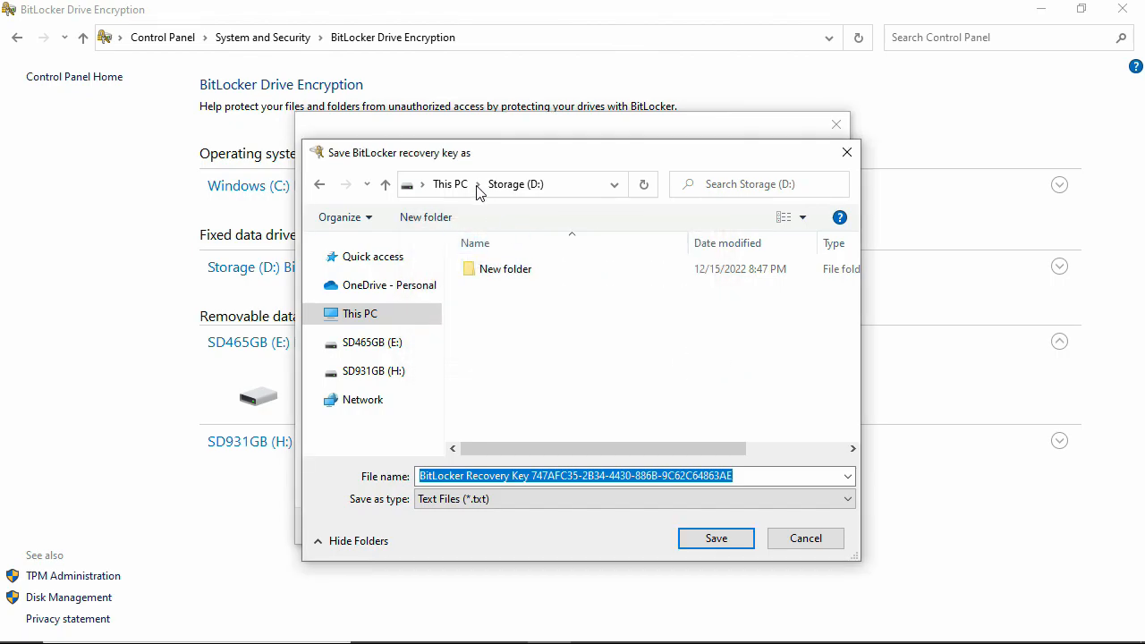
- Save the recovery key file in the folder H:\Keys and continue to the choice of how much to encrypt
left_click(579, 184)
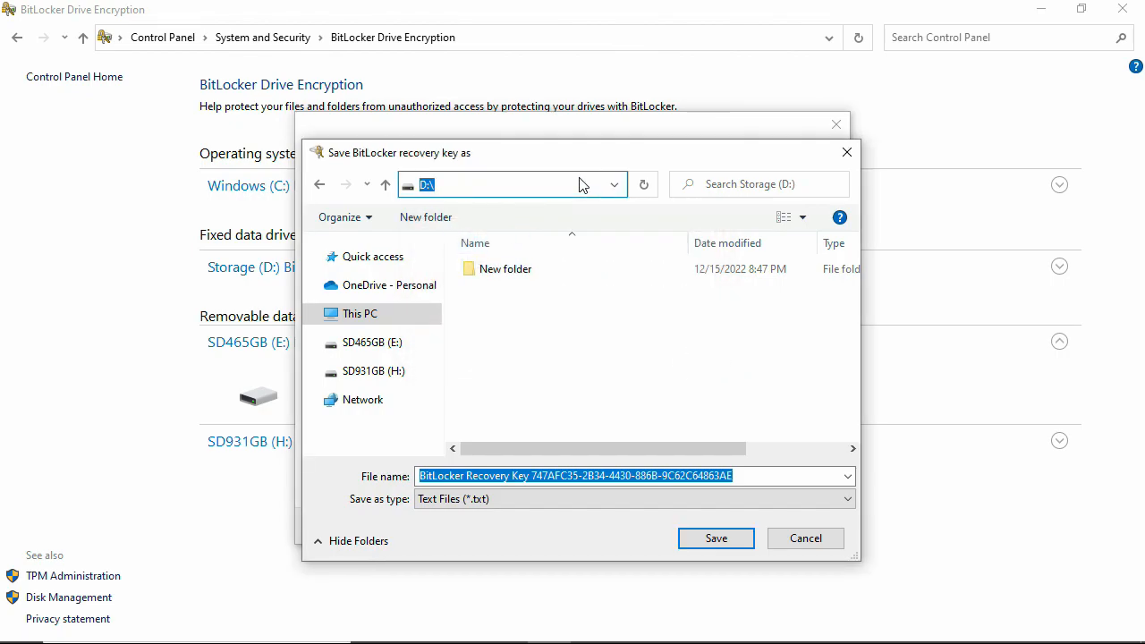
type("H:\\Keys")
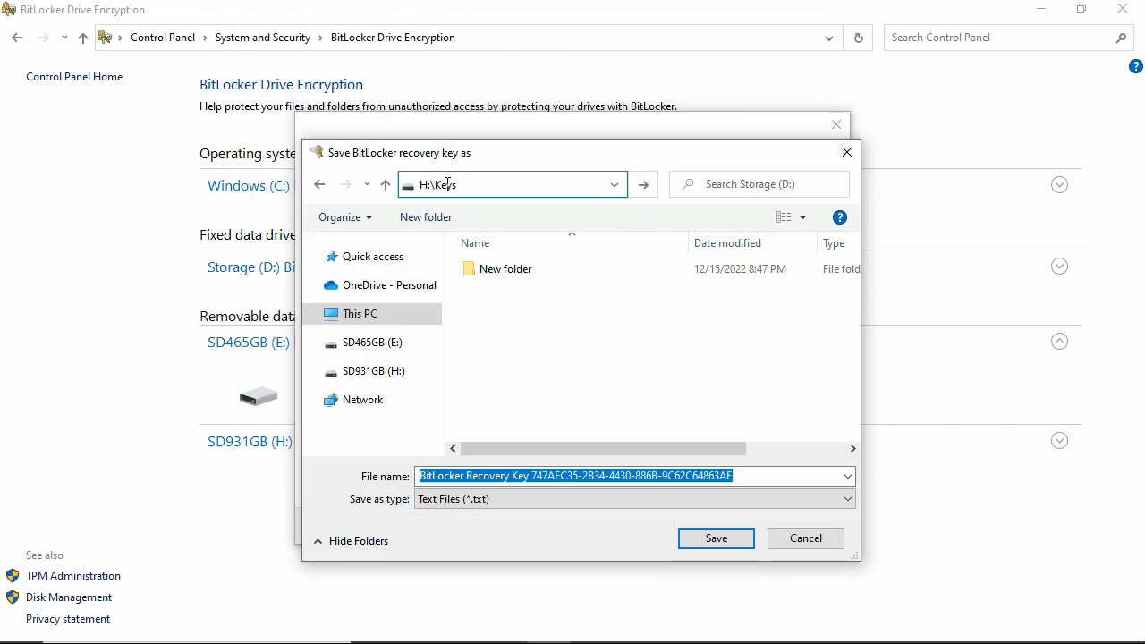
left_click(642, 186)
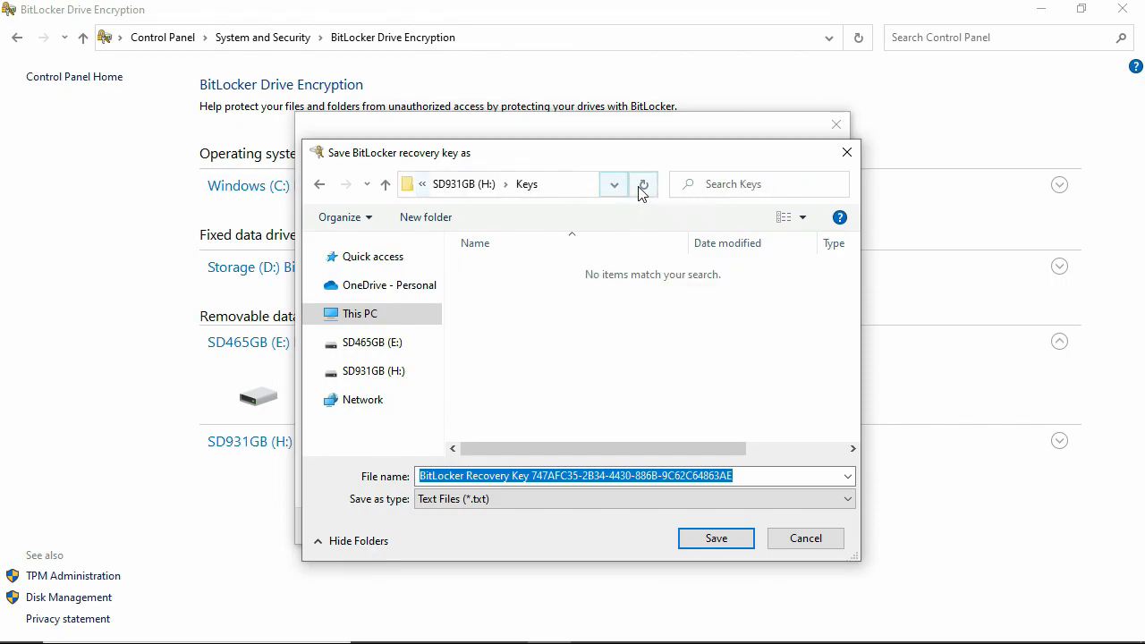
left_click(709, 542)
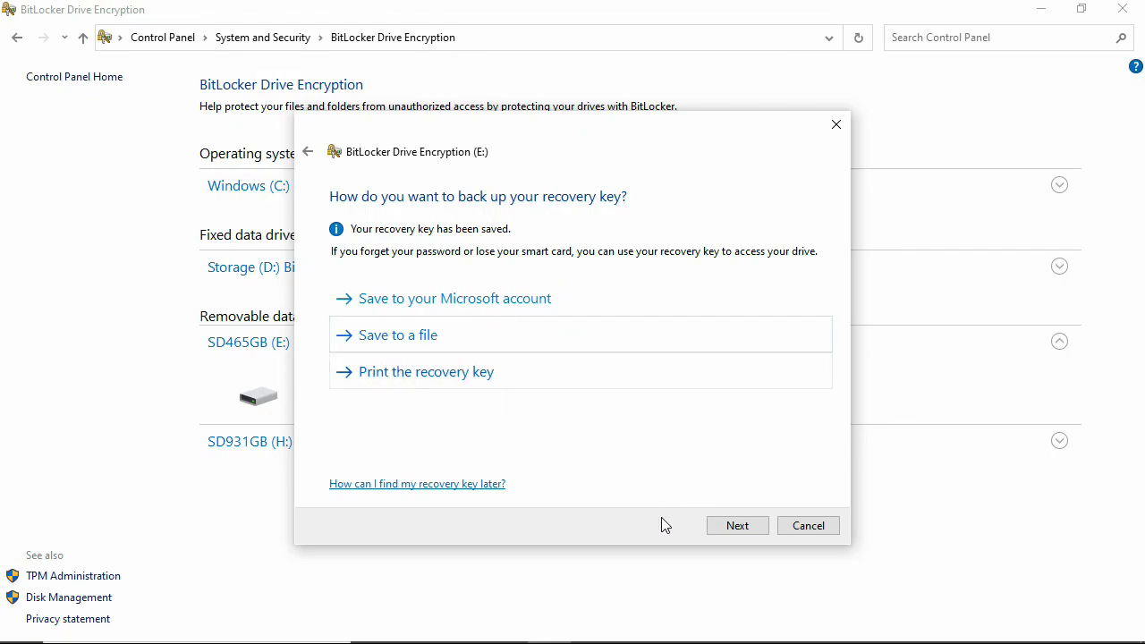
left_click(736, 526)
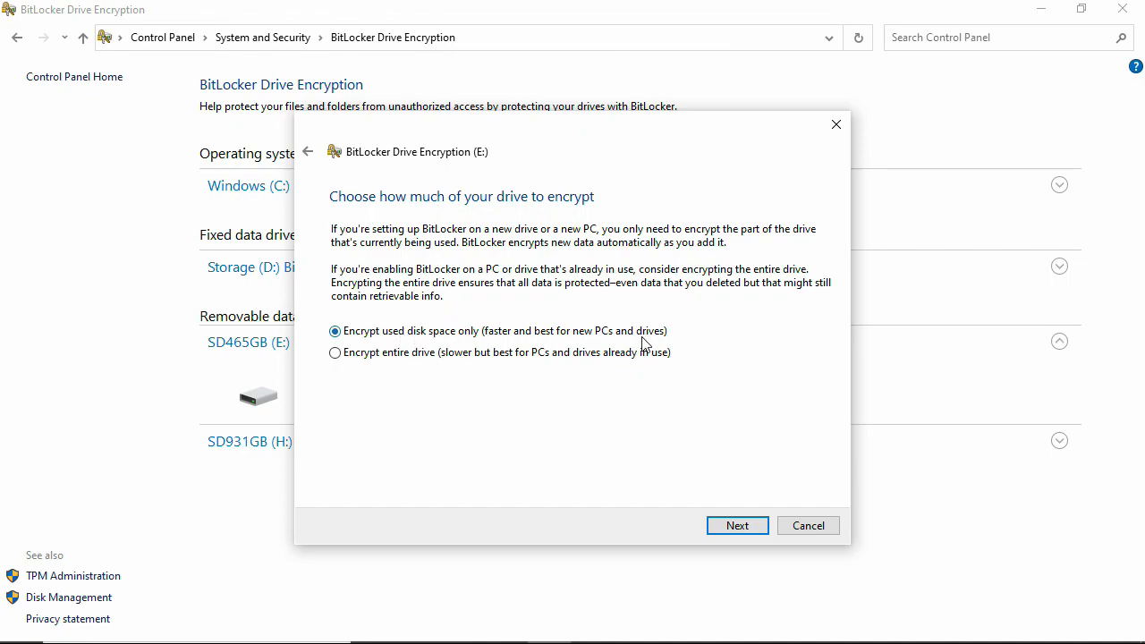
- Choose to encrypt the entire drive E:, keep Compatible mode as the encryption mode, and start encrypting
left_click(335, 353)
left_click(762, 528)
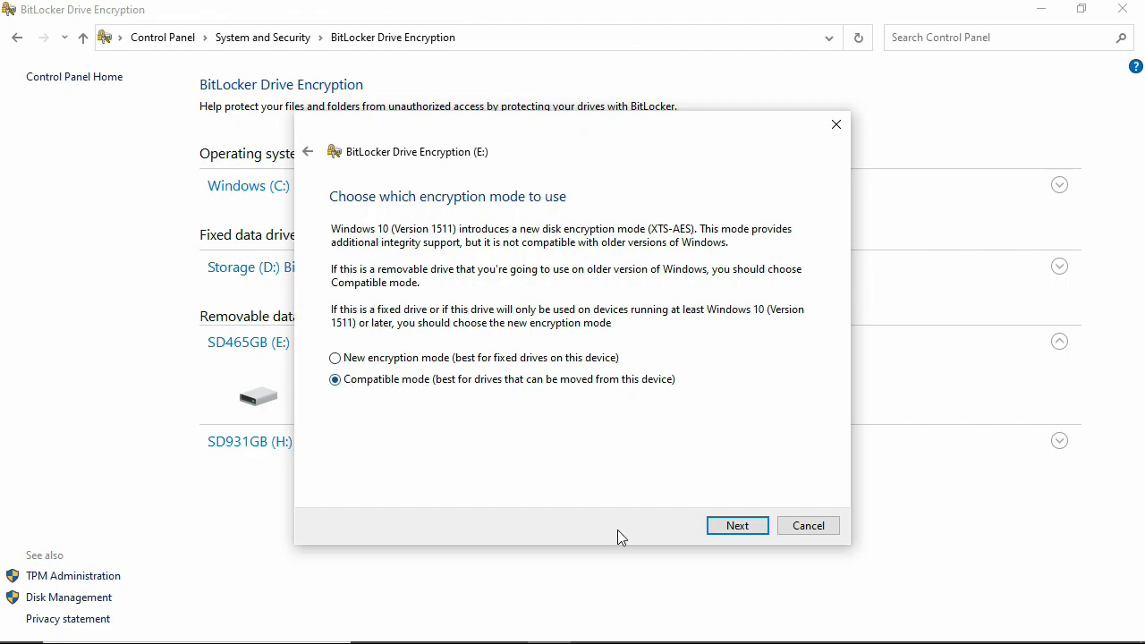
left_click(735, 526)
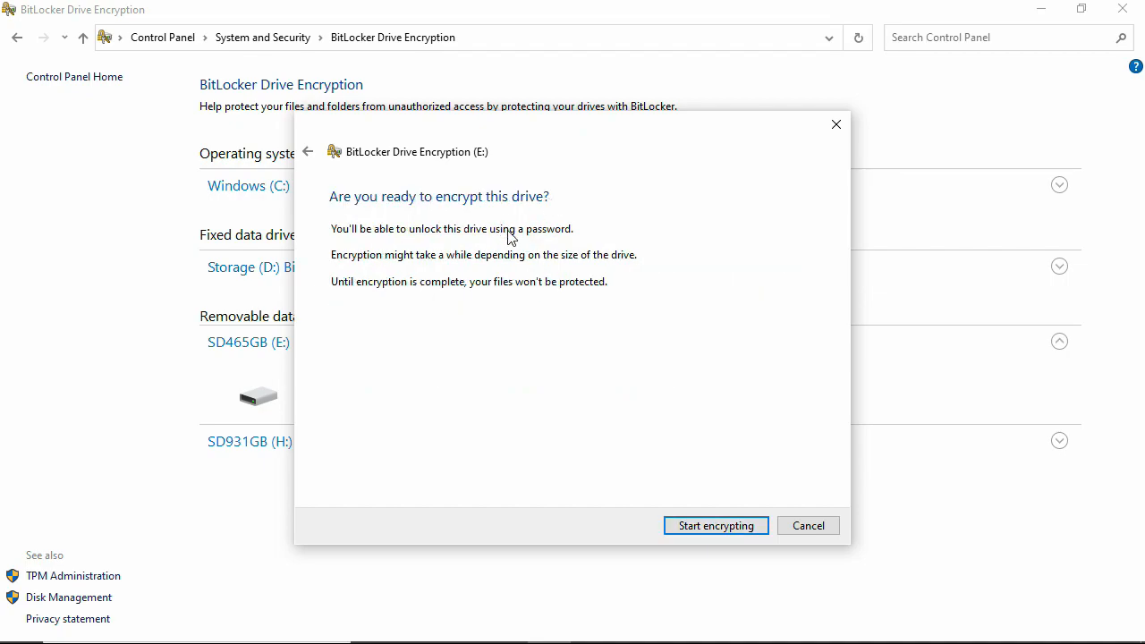
left_click(738, 528)
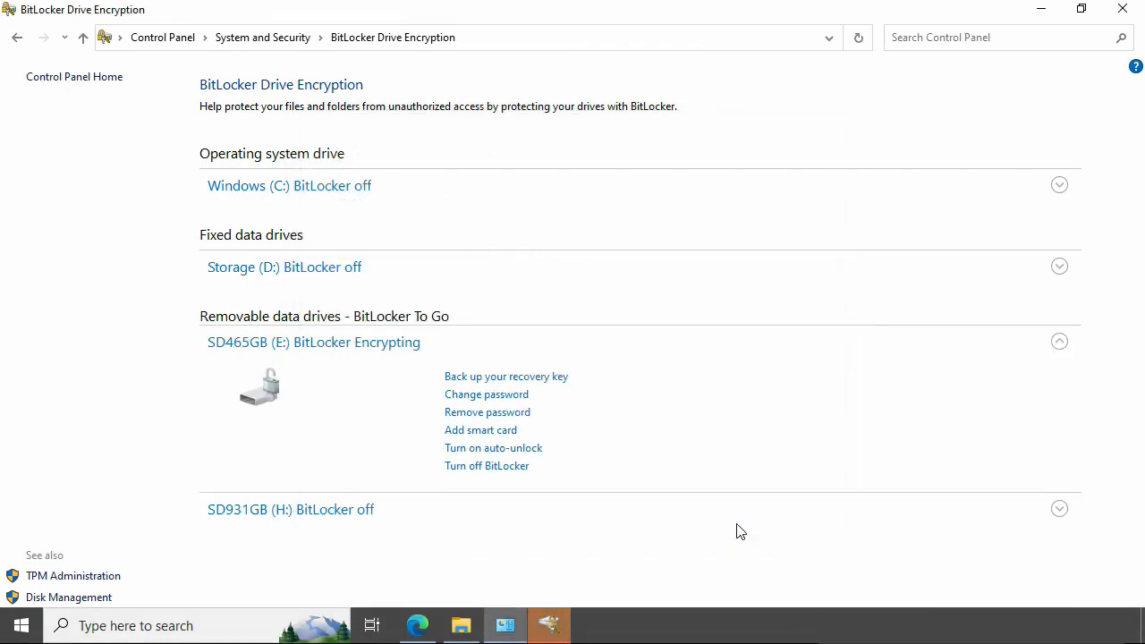
- Bring up the encryption progress window for drive E:, close it once encryption finishes, and collapse the drive's BitLocker options
left_click(552, 632)
left_click_drag(542, 195, 725, 156)
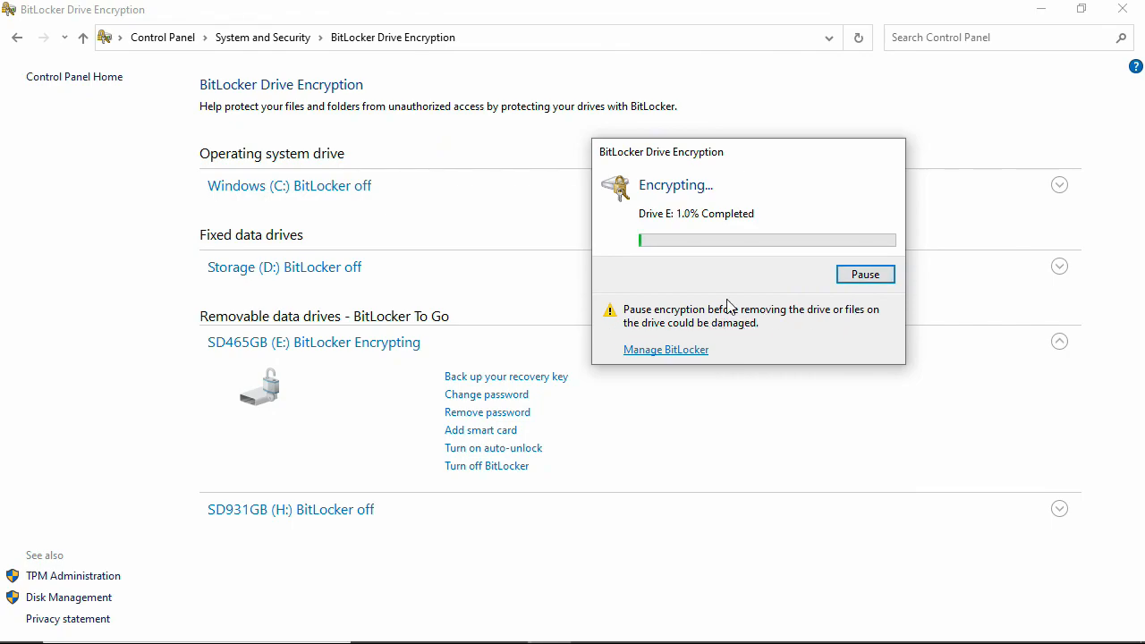
left_click_drag(702, 161, 526, 304)
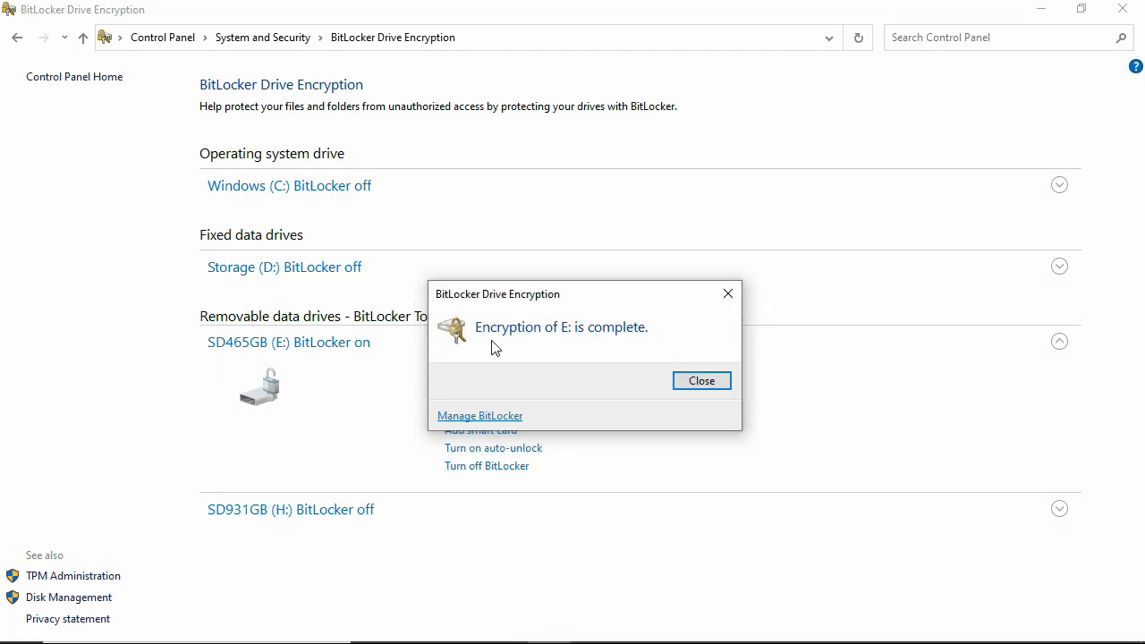
left_click(725, 382)
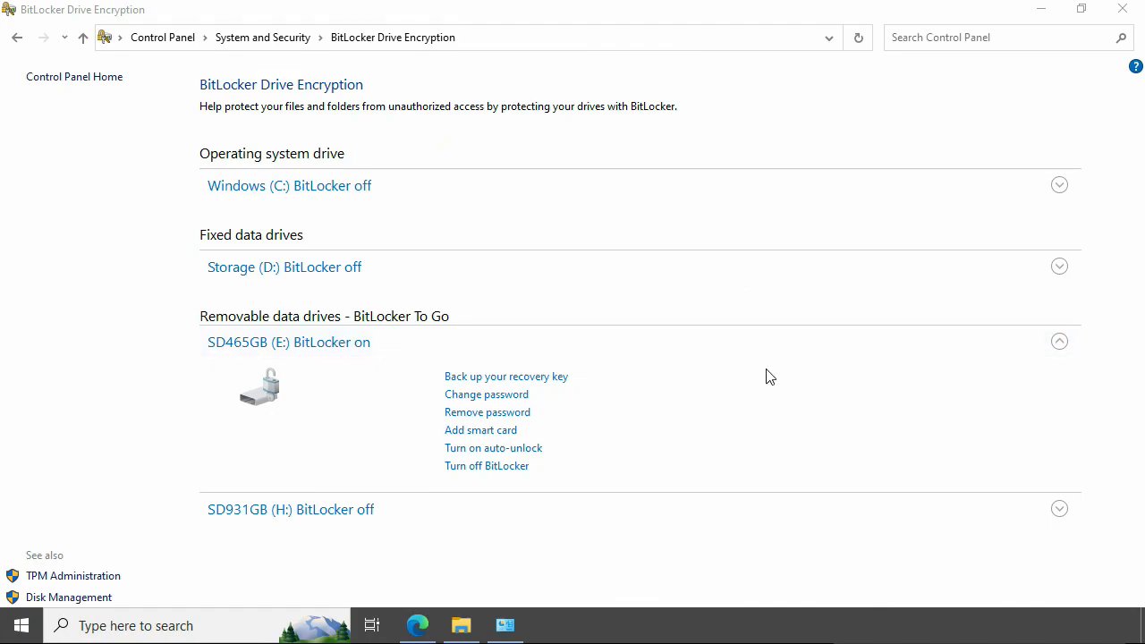
left_click(1065, 353)
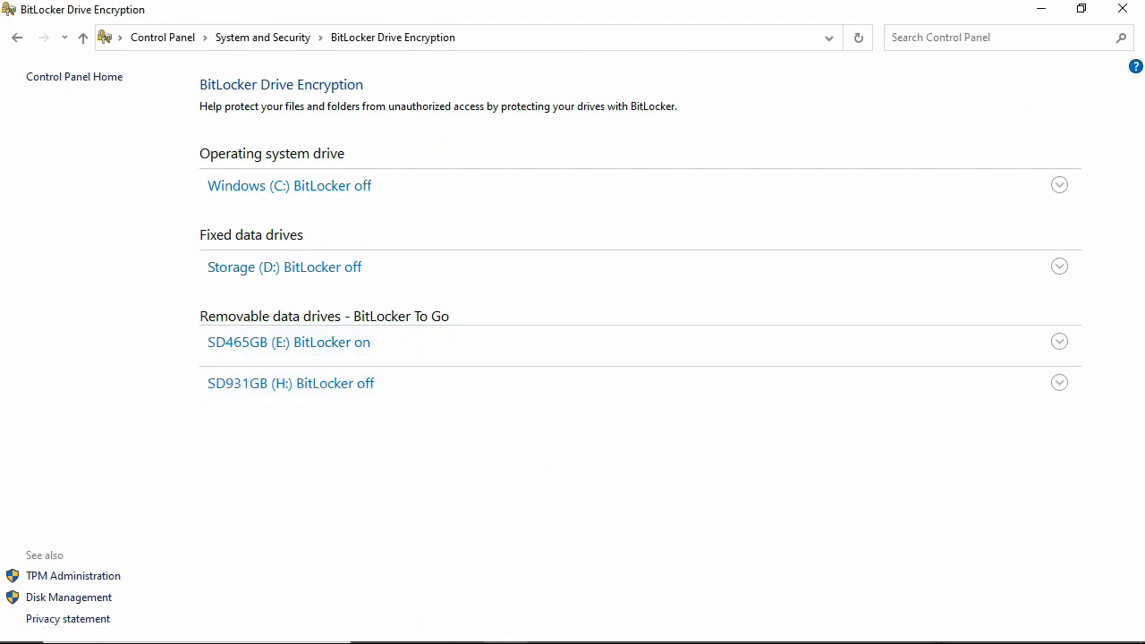
- Try to safely eject the Extreme SSD holding SD465GB (E:)
left_click(943, 626)
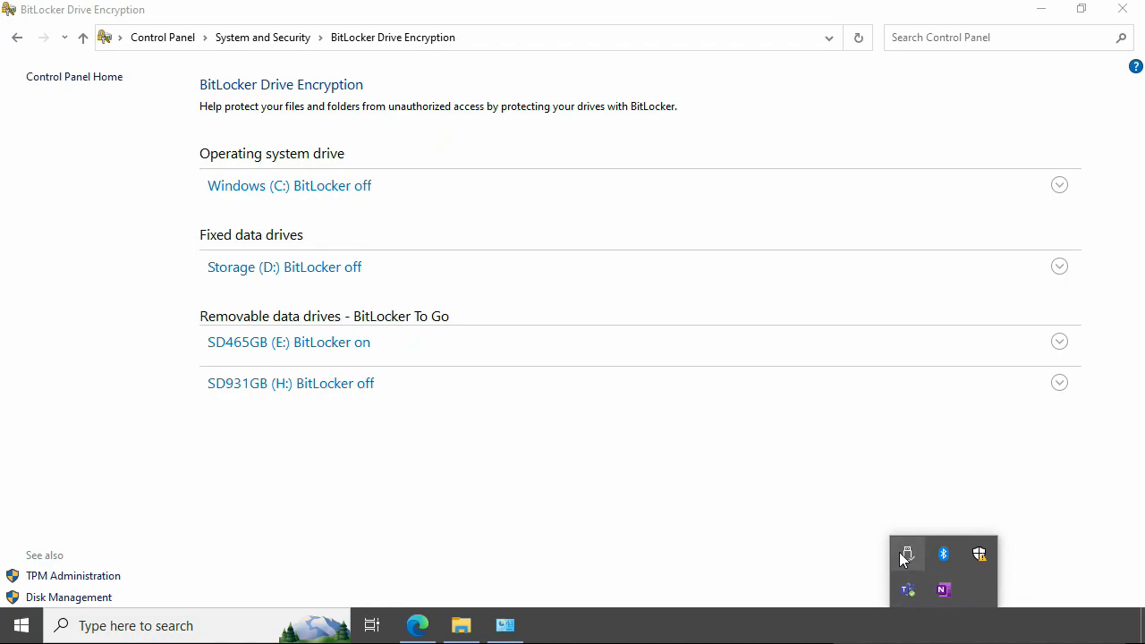
left_click(906, 554)
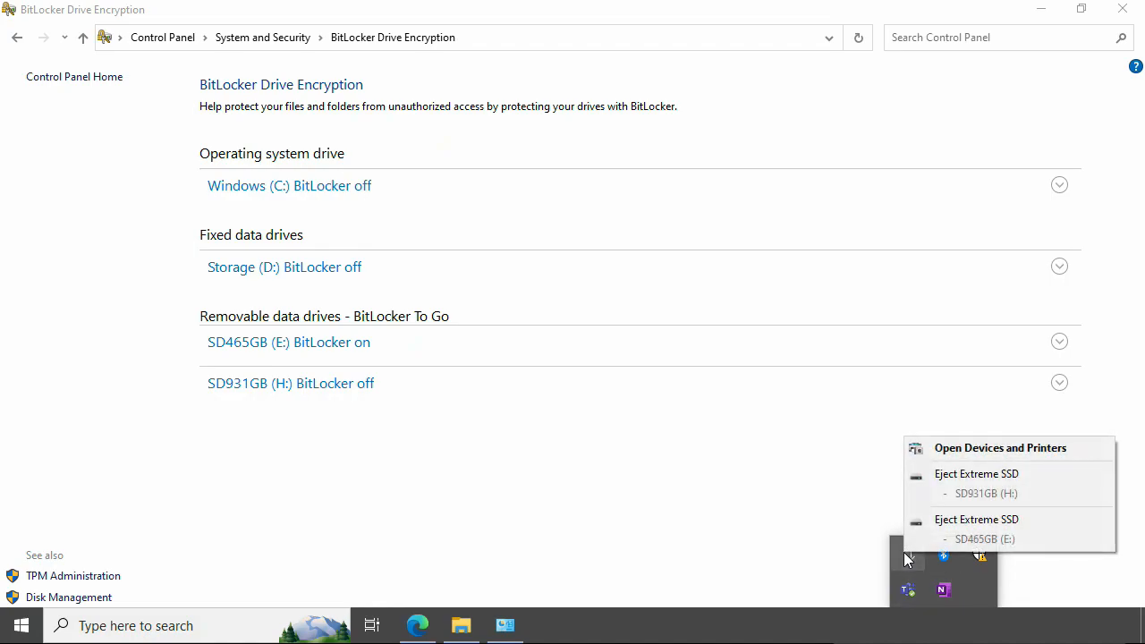
left_click(988, 524)
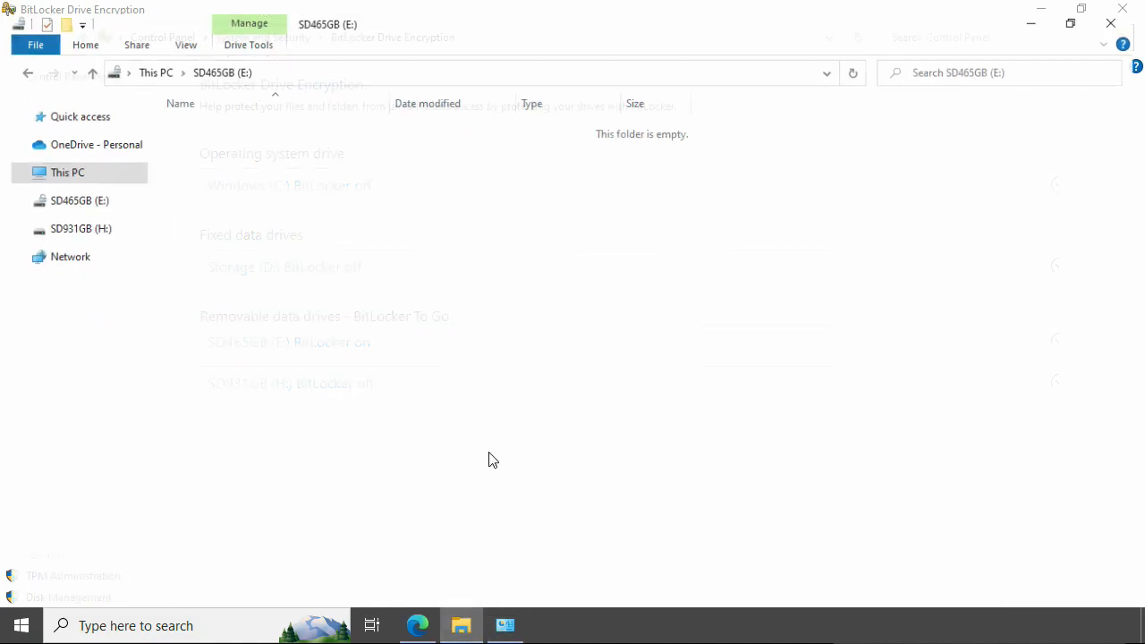
- Go to This PC in File Explorer and examine the actions available for the encrypted drive SD465GB (E:)
left_click(151, 64)
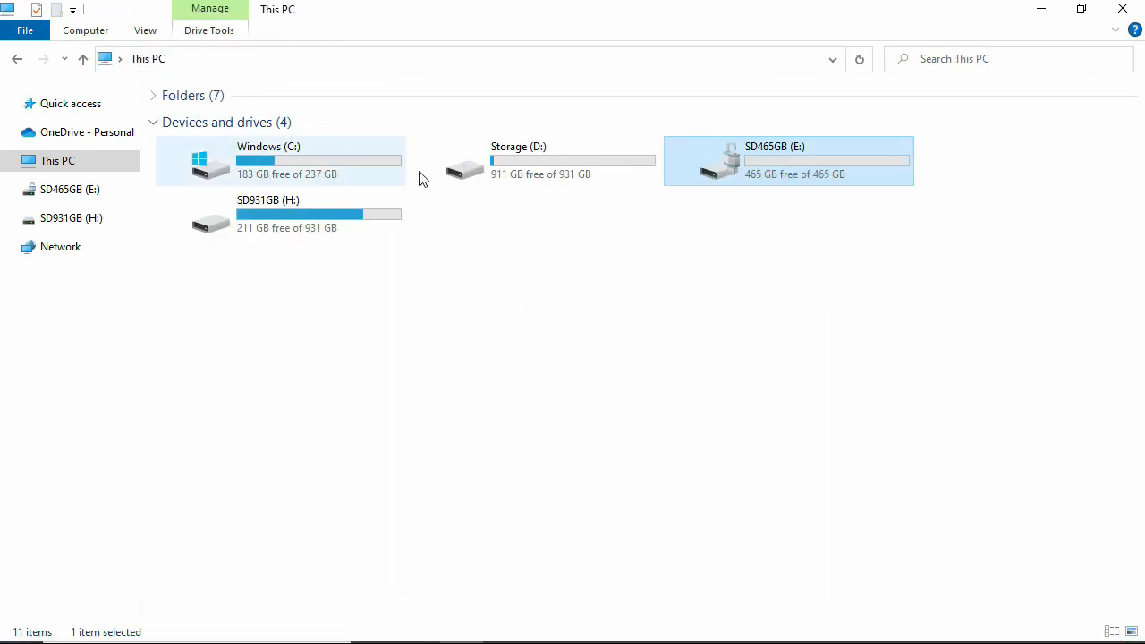
right_click(718, 167)
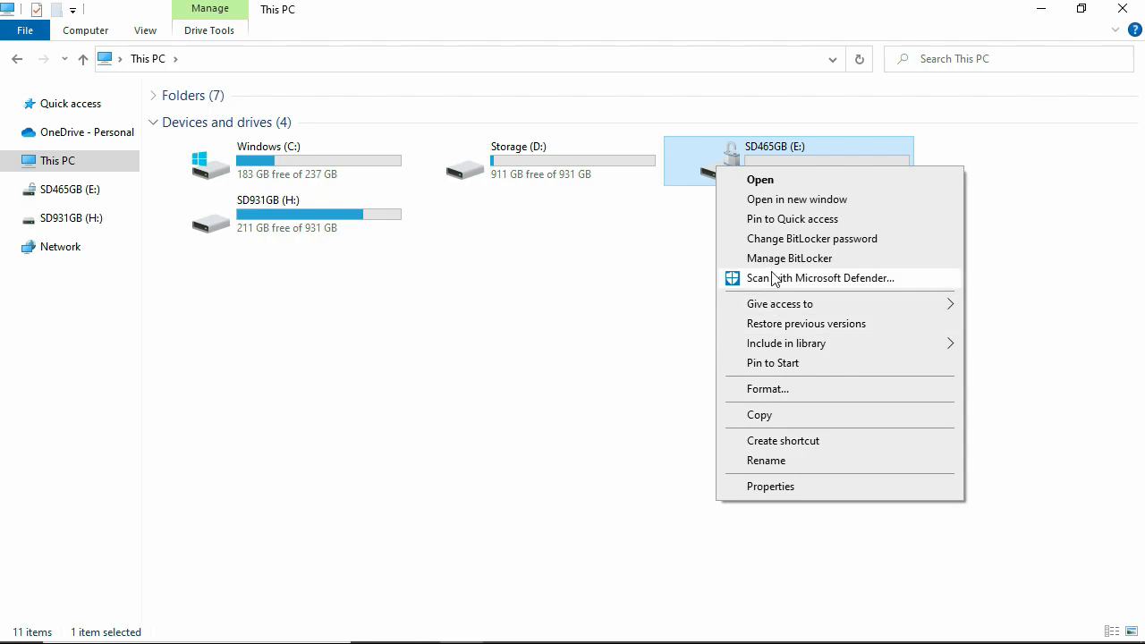
left_click(703, 156)
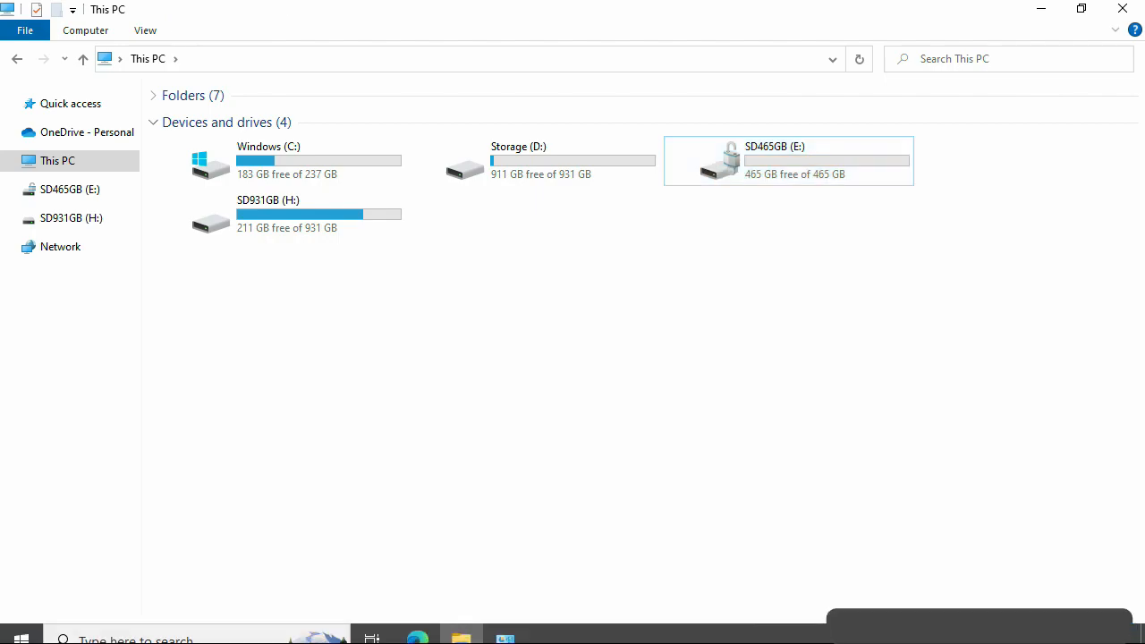
- Eject the Extreme SSD holding SD465GB (E:) with This PC showing instead of the drive's own folder
left_click(943, 625)
left_click(908, 553)
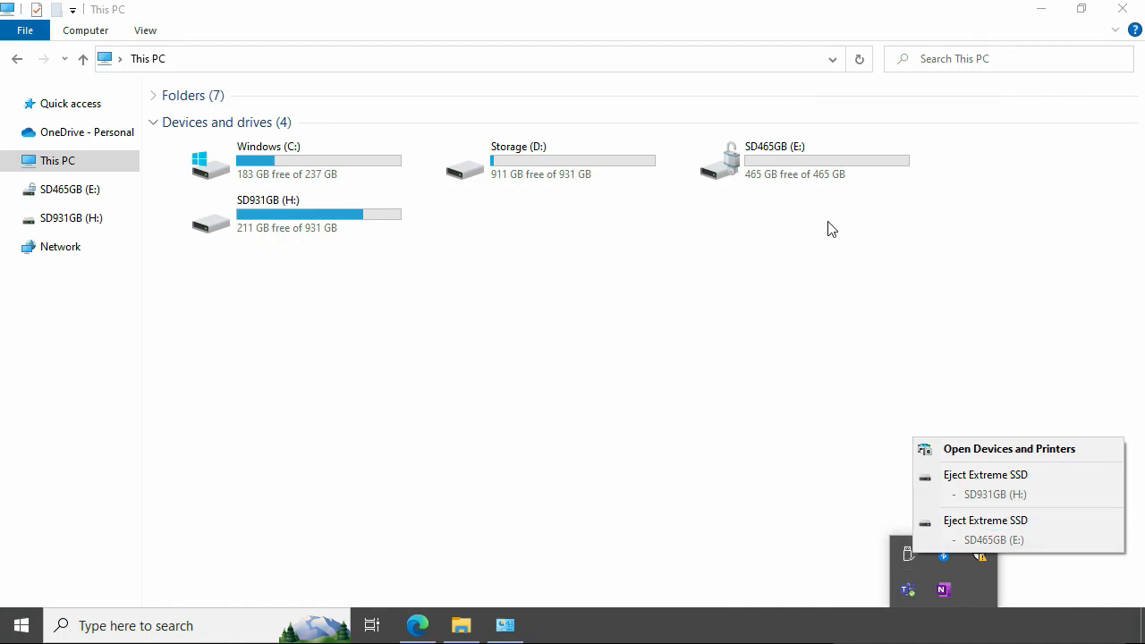
left_click(1018, 522)
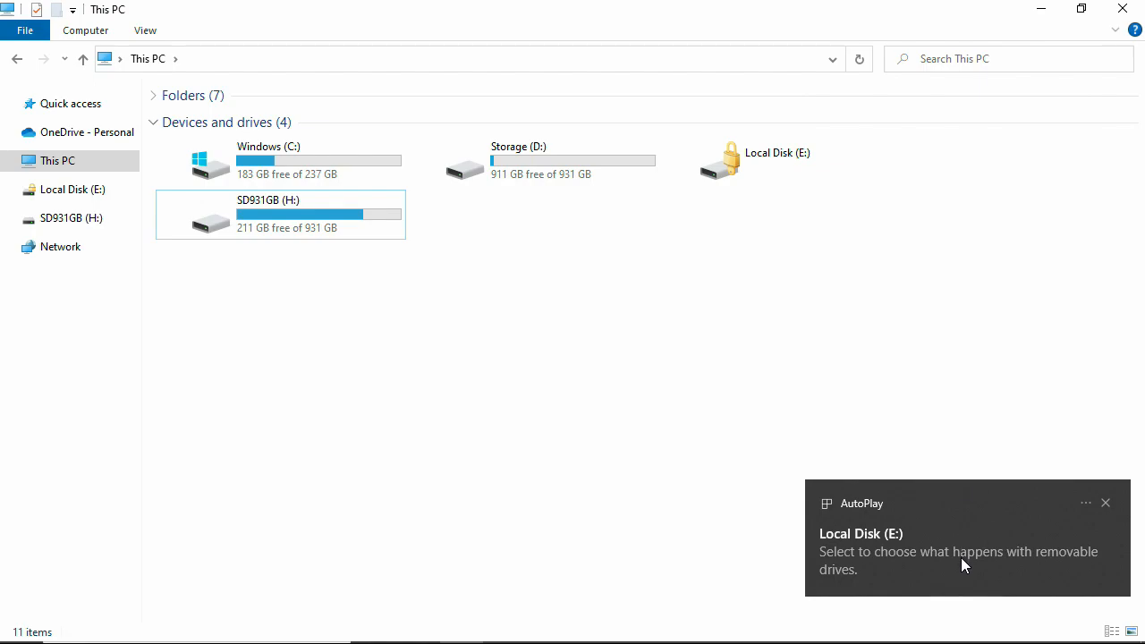
- Dismiss the AutoPlay notification for the reconnected drive E:, unlock the drive with its BitLocker password, and open its folder to view files
left_click(1105, 503)
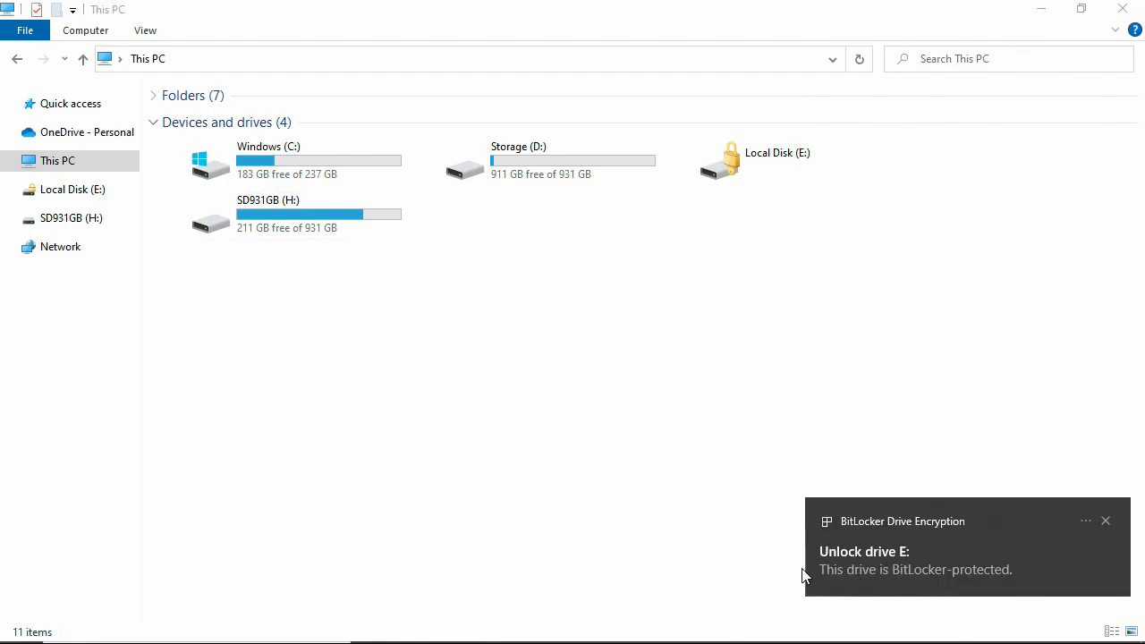
left_click(977, 575)
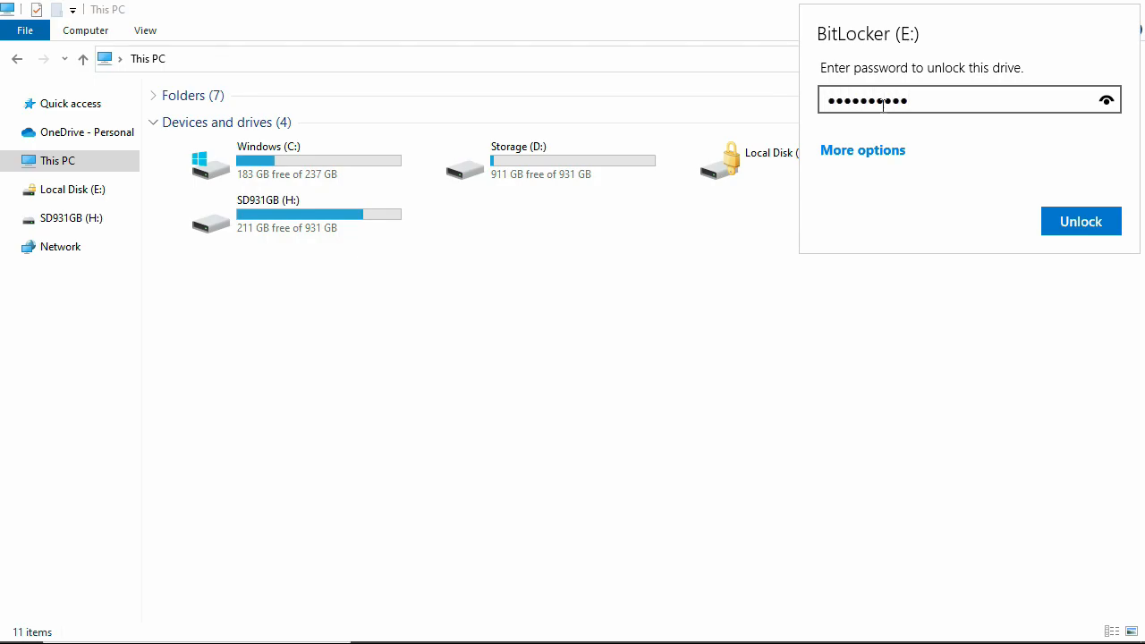
key("Return")
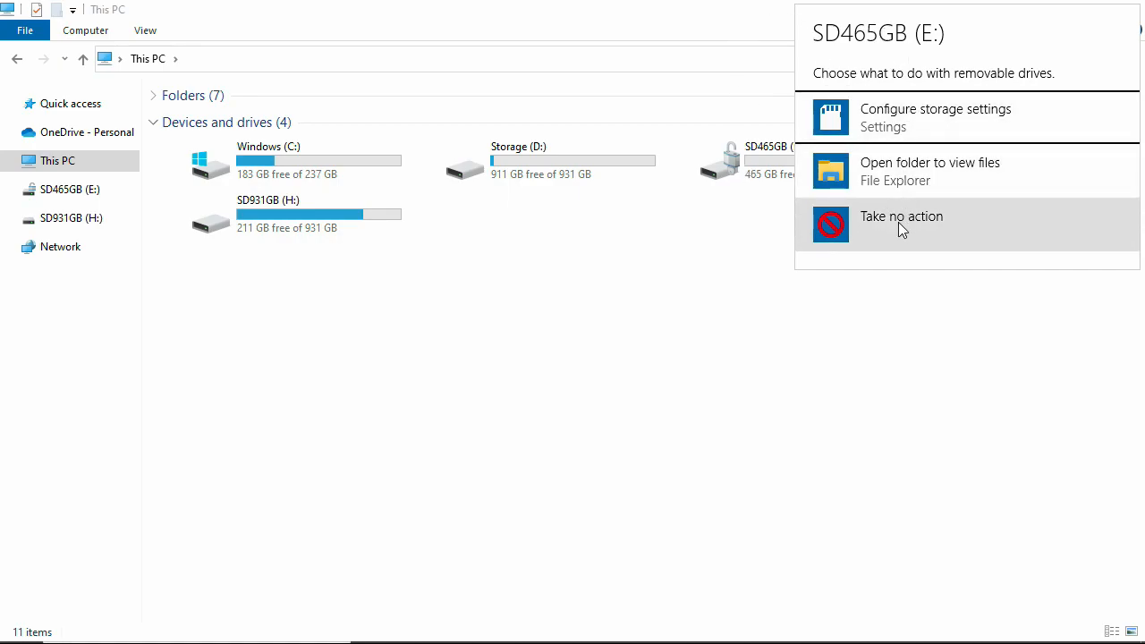
left_click(829, 173)
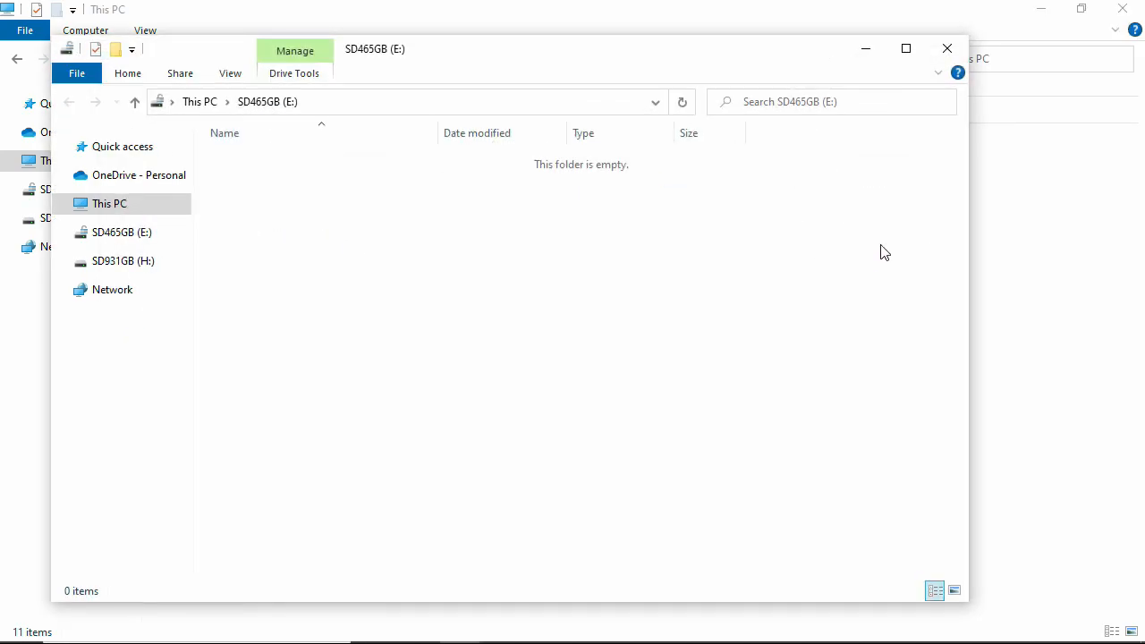
left_click_drag(644, 54, 687, 37)
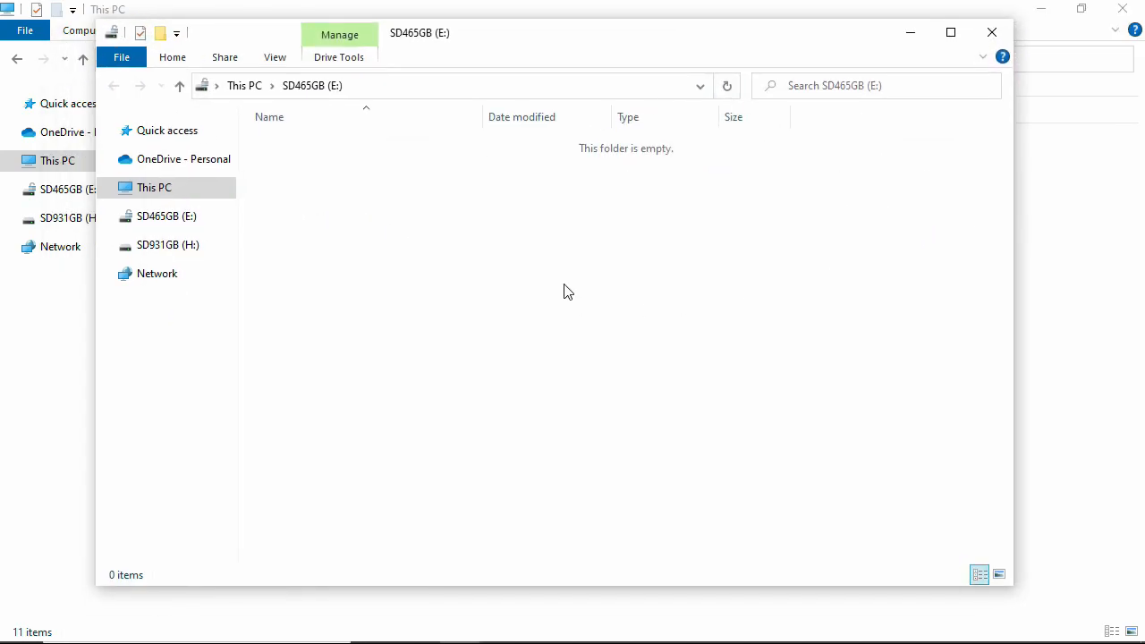